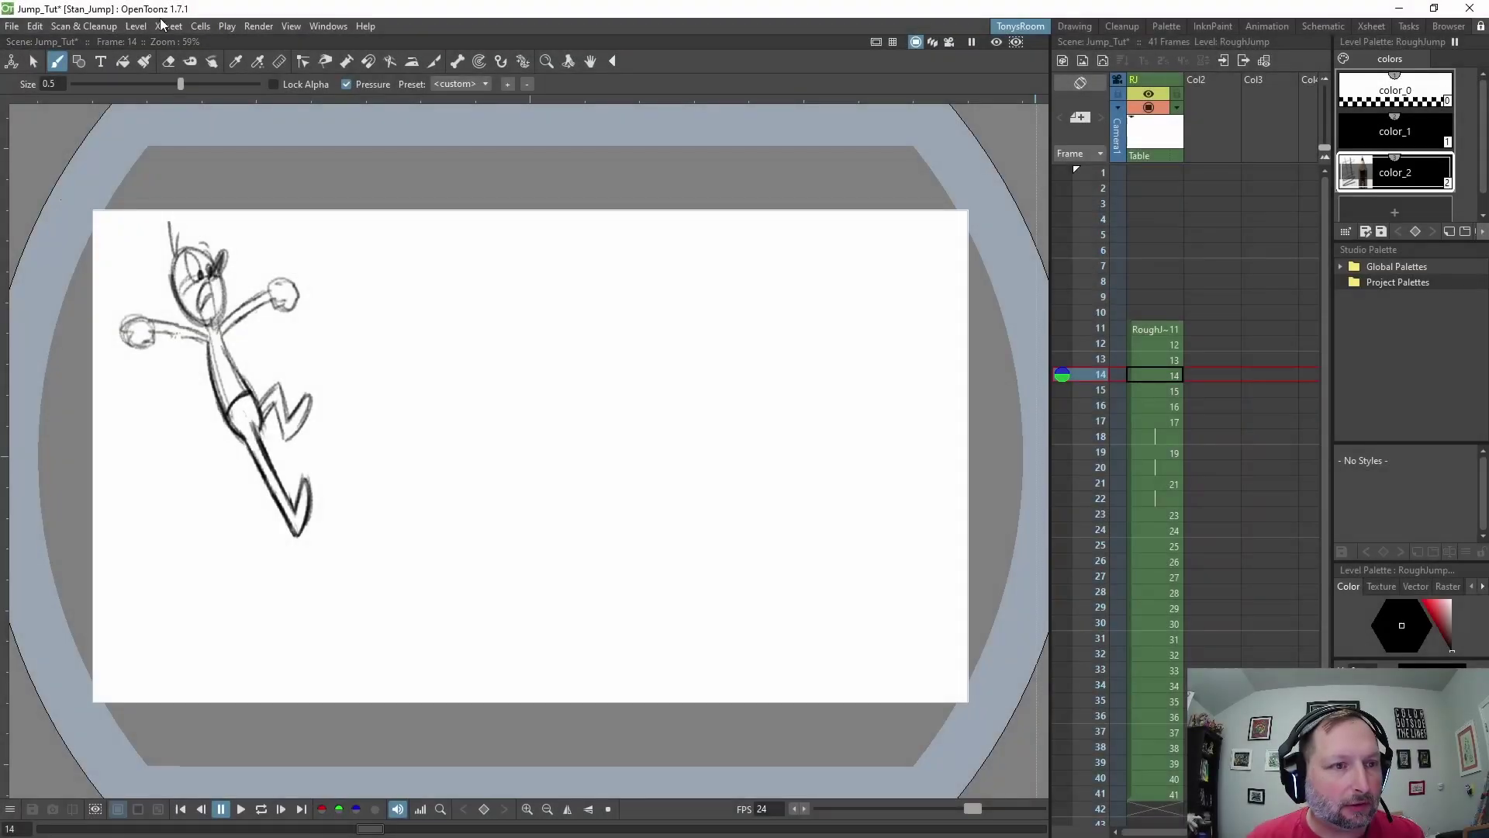
# Step: Set the Scene Settings Camera BG Color to mid-gray, RGB 143
pyautogui.click(168, 28)
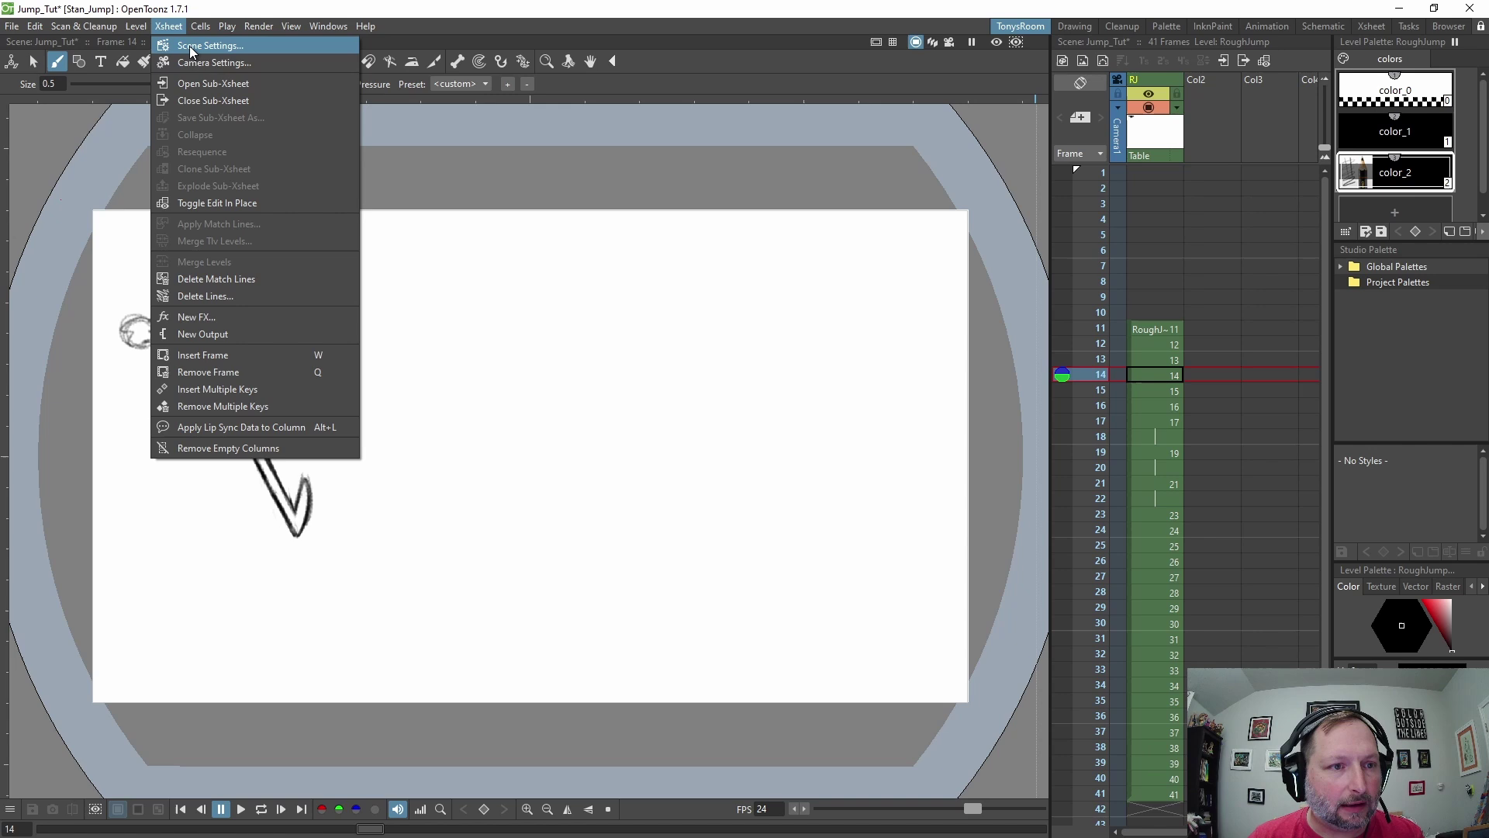
pyautogui.click(196, 45)
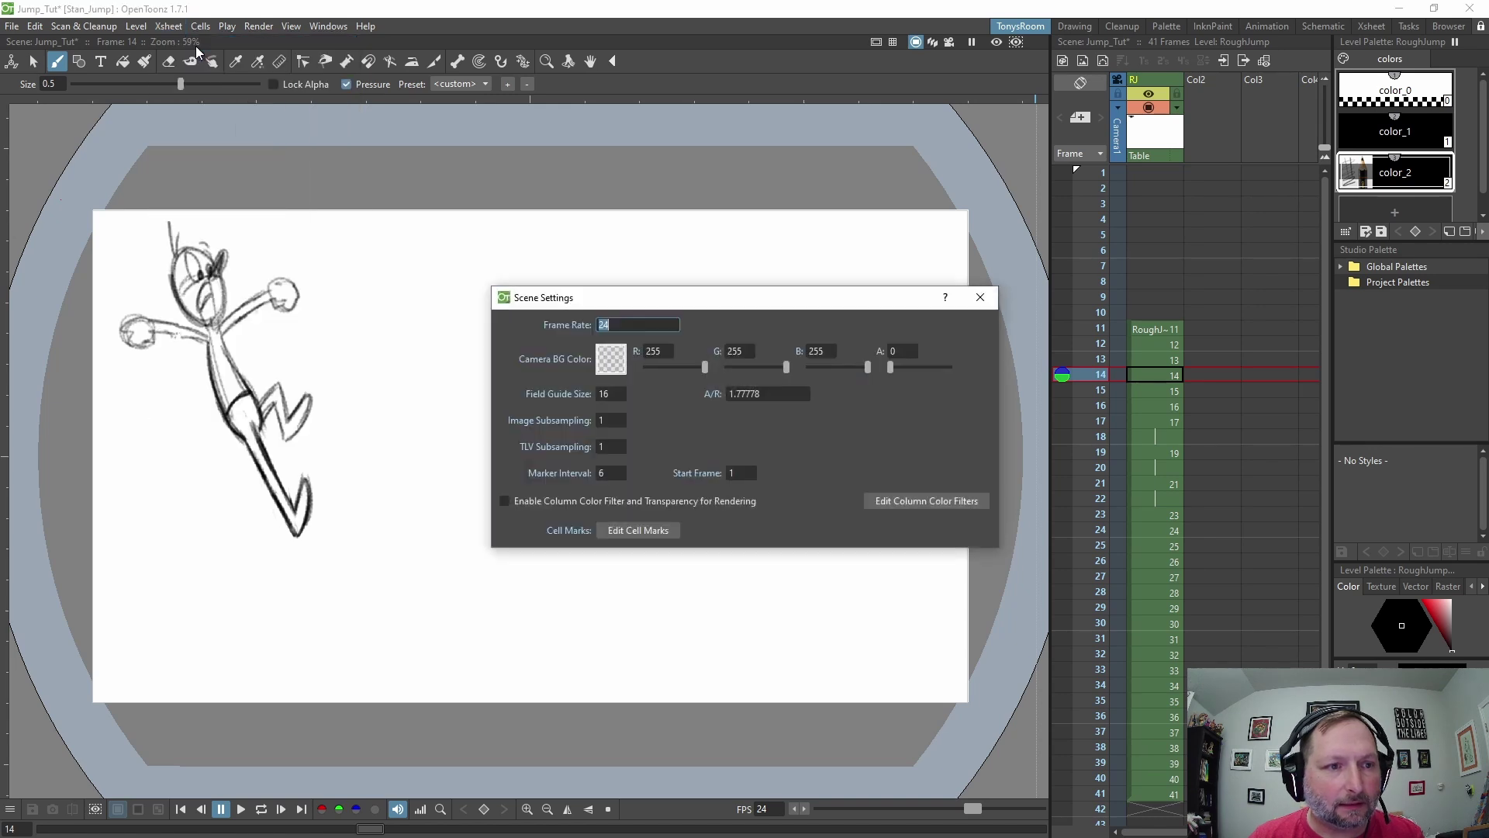
pyautogui.click(612, 359)
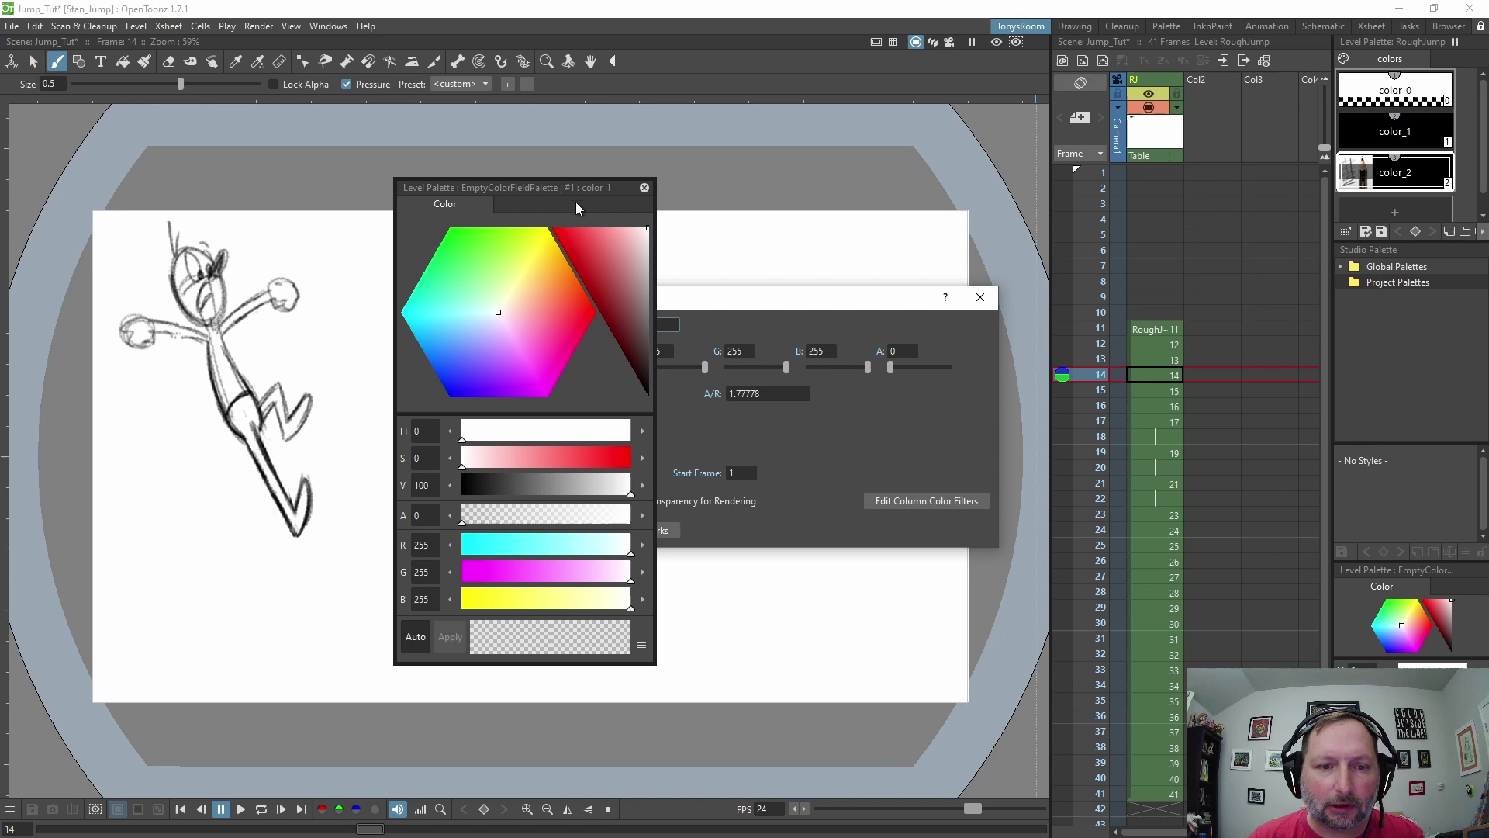
pyautogui.moveTo(568, 187)
pyautogui.mouseDown()
pyautogui.moveTo(364, 187)
pyautogui.moveTo(376, 228)
pyautogui.mouseUp()
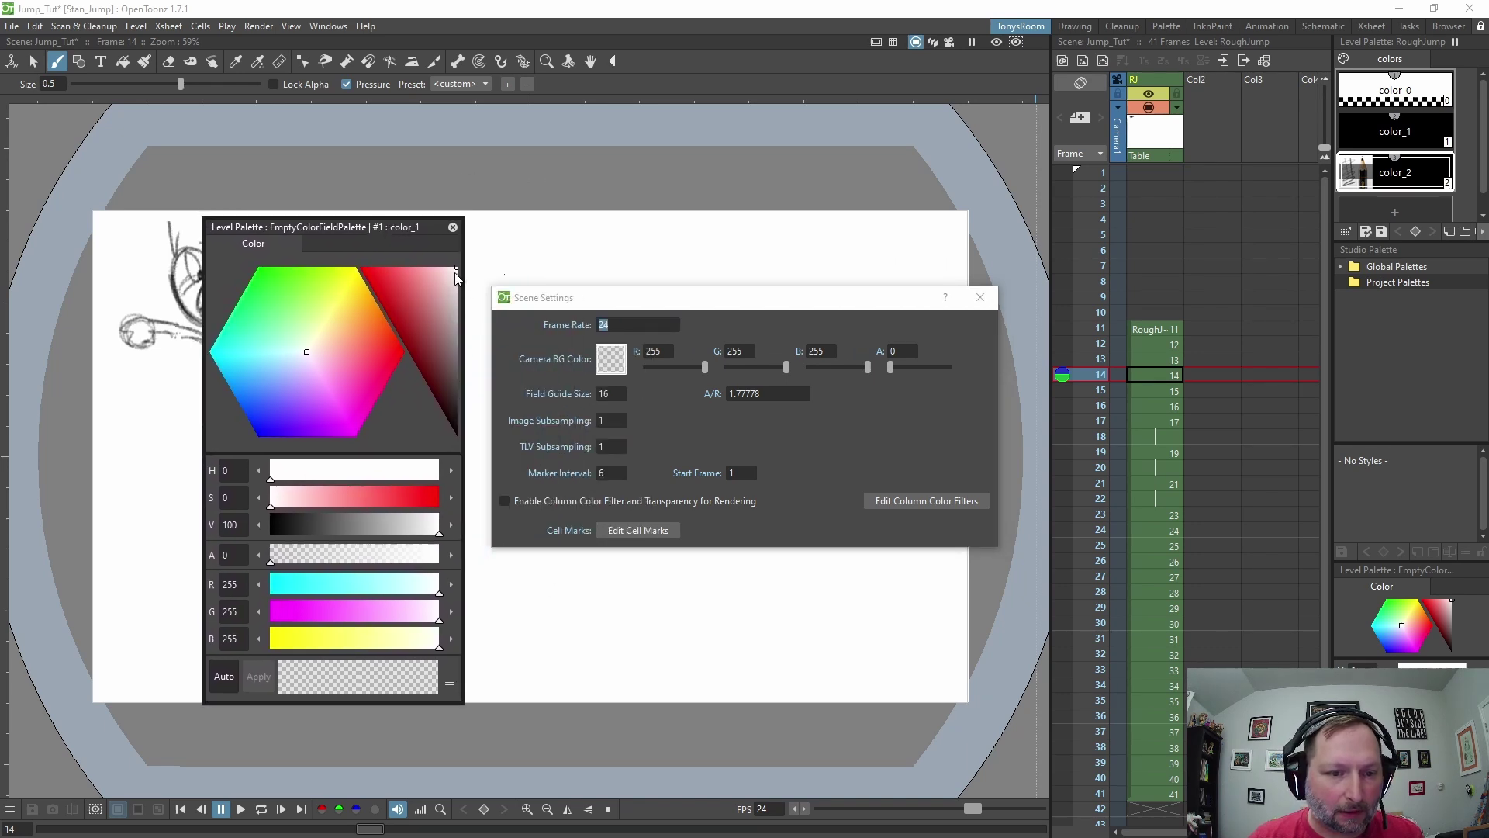
pyautogui.moveTo(455, 271); pyautogui.dragTo(487, 341)
pyautogui.click(487, 341)
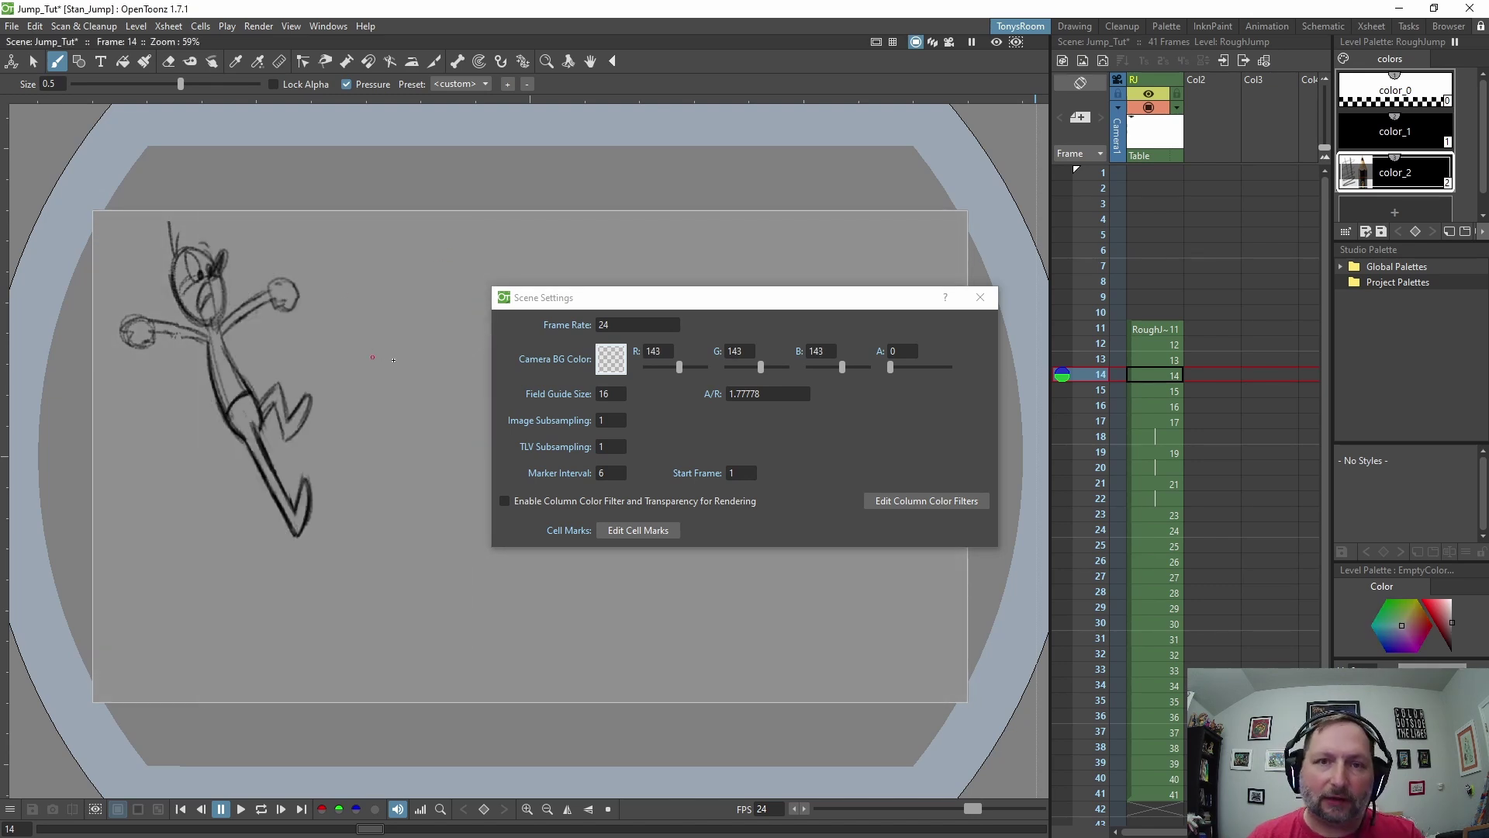
pyautogui.moveTo(644, 297); pyautogui.dragTo(625, 283)
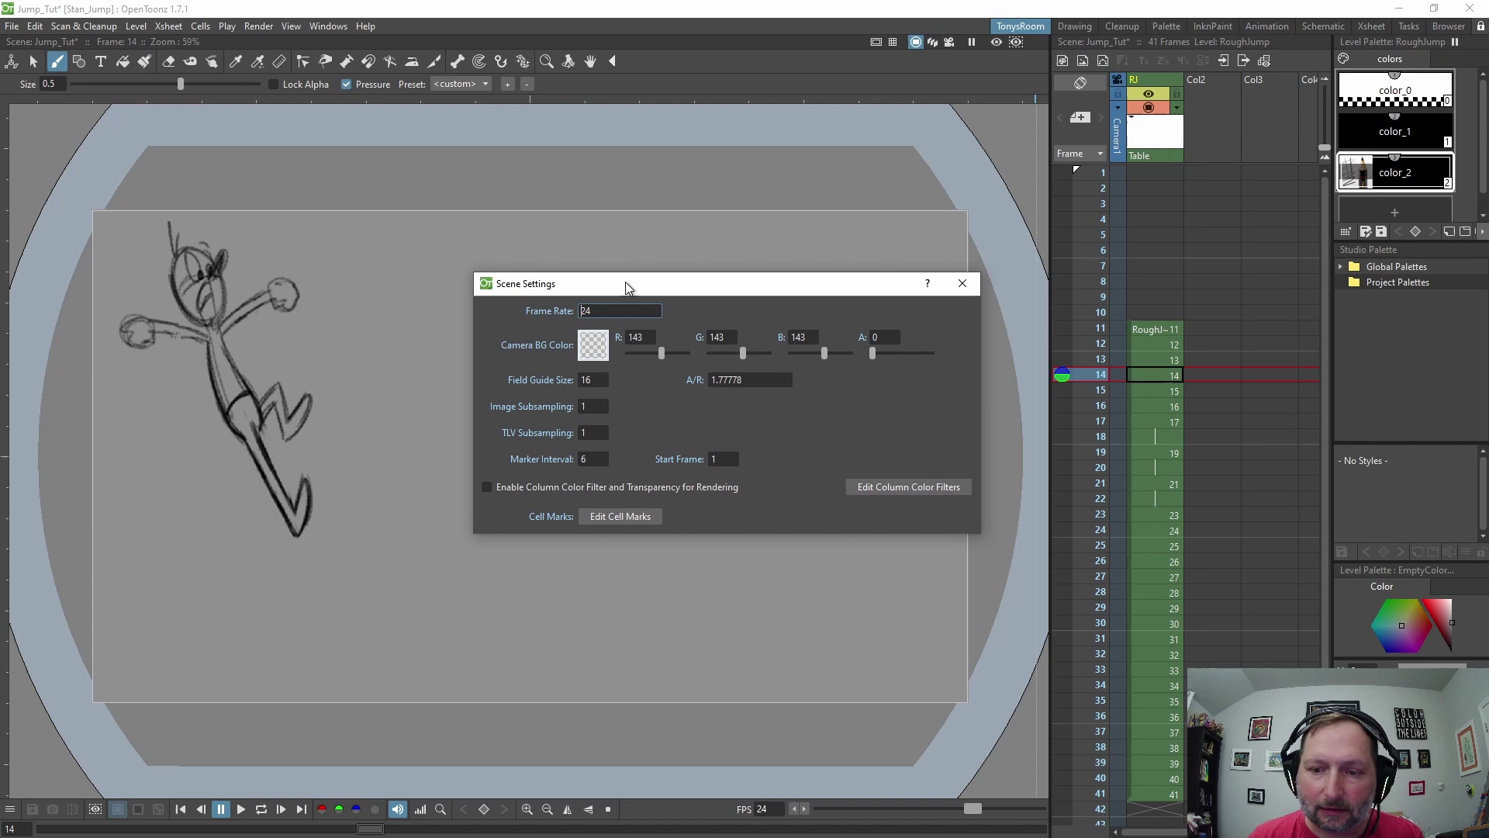
# Step: Close Scene Settings and flip through the rough jump drawings from frame 11 to preview the motion
pyautogui.click(961, 288)
pyautogui.click(1154, 328)
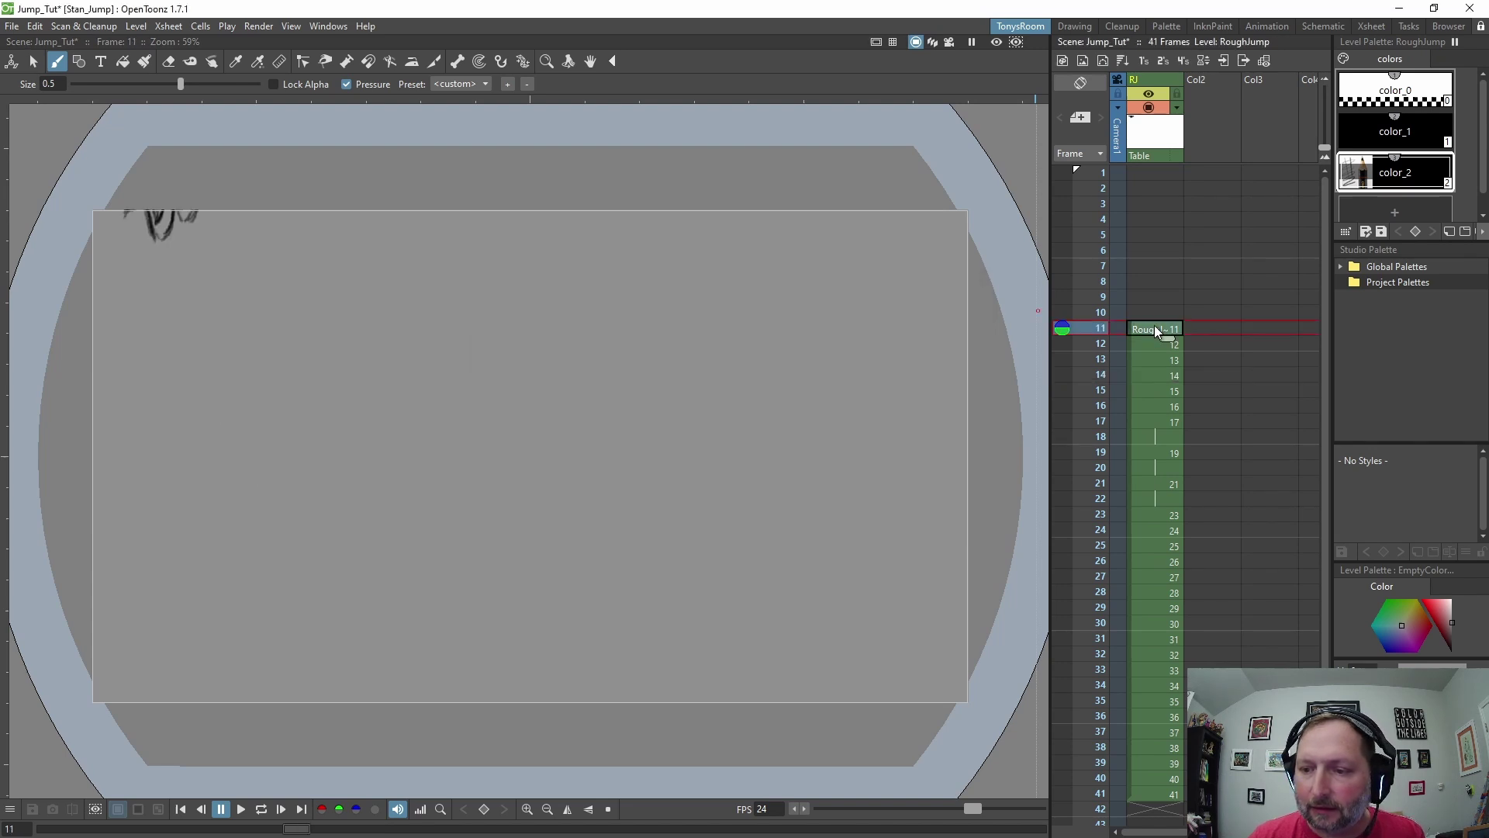
pyautogui.press('Down')
pyautogui.press('Down')
pyautogui.press('Down')
pyautogui.press('Down')
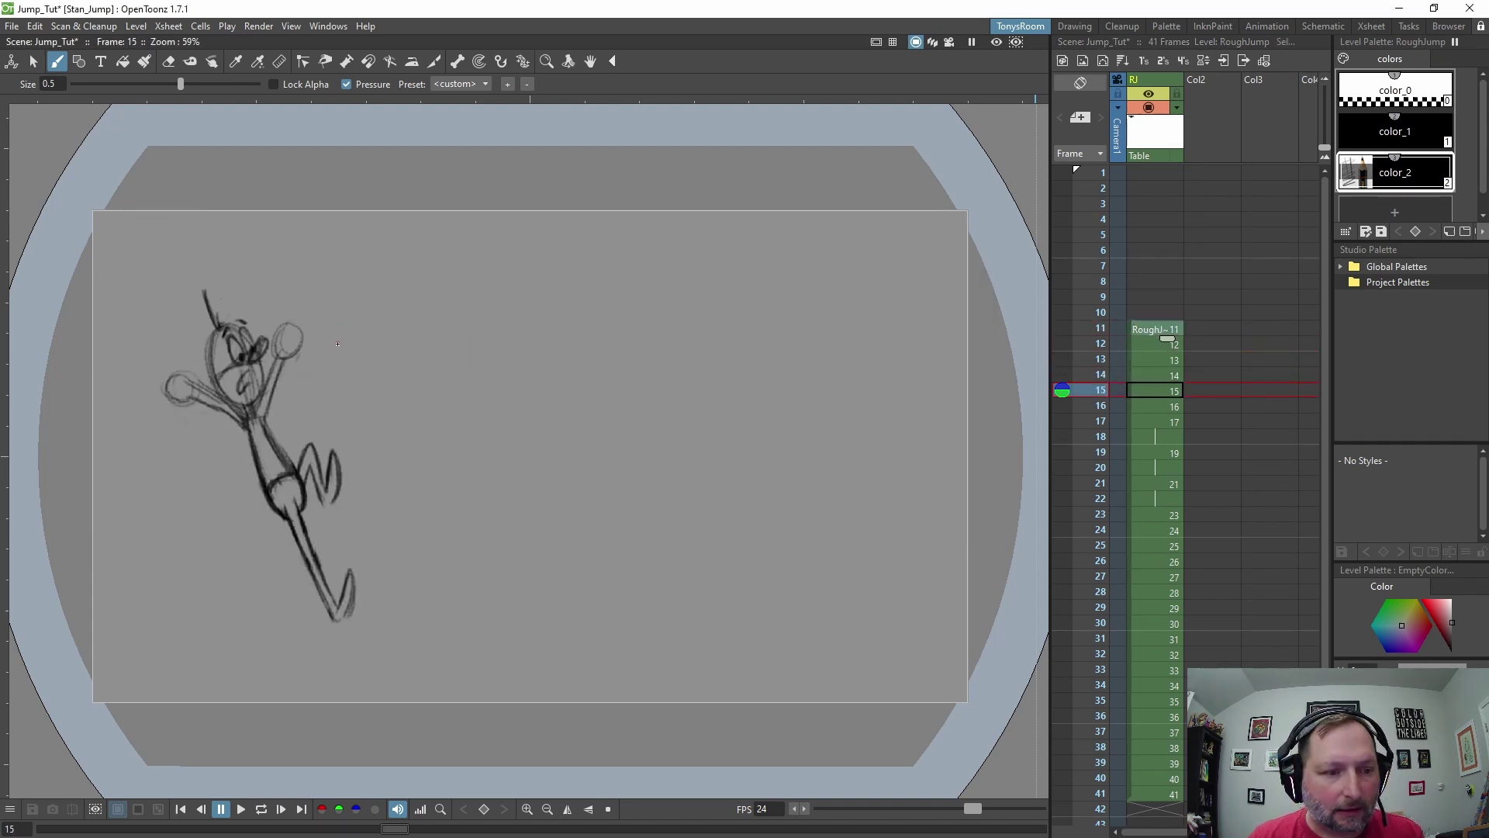
pyautogui.press('Down')
pyautogui.press('Up')
pyautogui.press('Up')
pyautogui.press('Up')
pyautogui.press('Up')
pyautogui.press('Up')
pyautogui.press('Down')
pyautogui.press('Down')
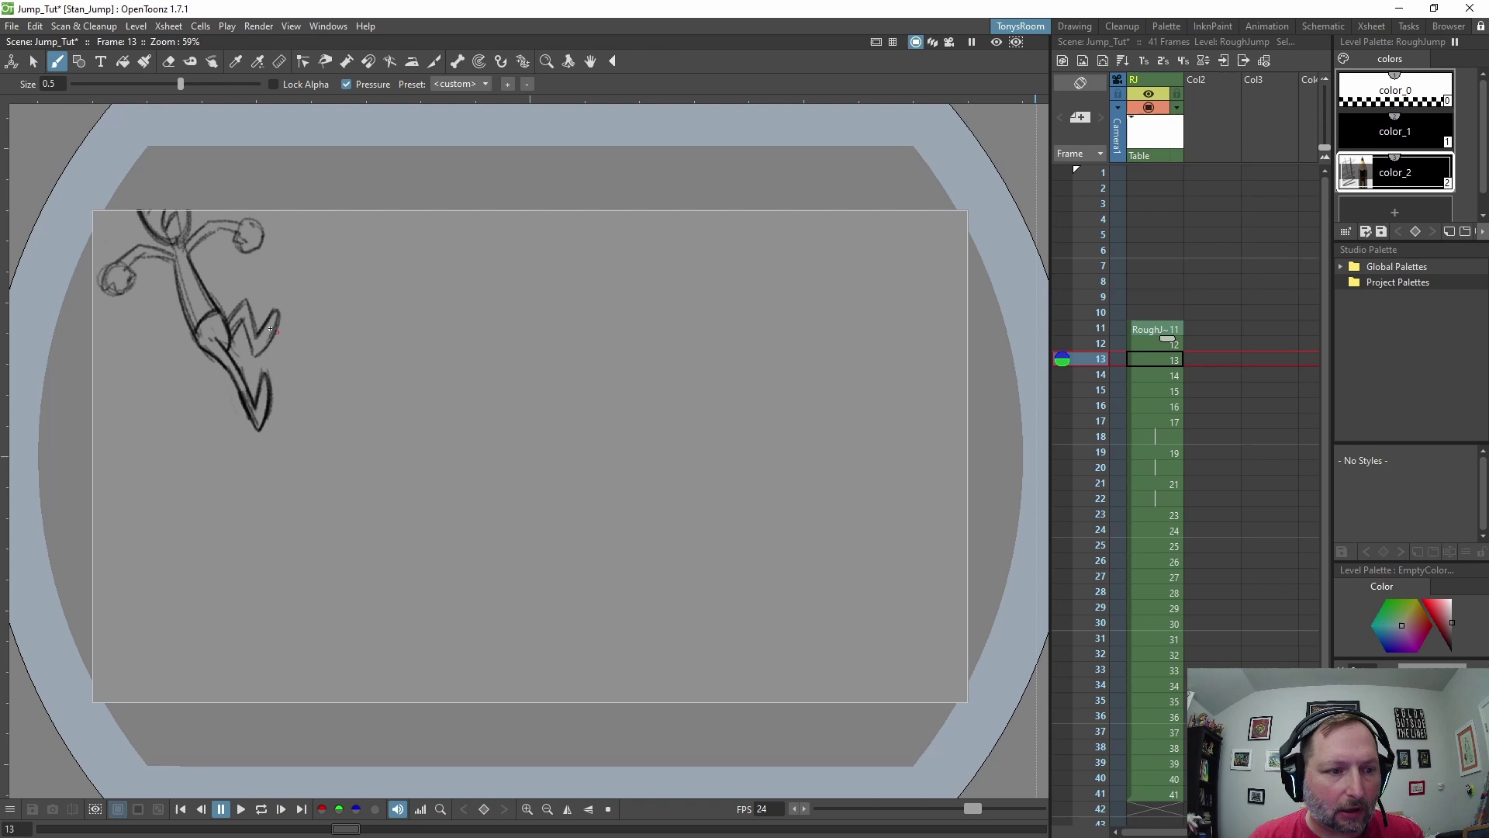
pyautogui.press('Down')
pyautogui.press('Down')
pyautogui.press('Down')
pyautogui.press('Down')
pyautogui.press('Down')
pyautogui.press('Down')
pyautogui.press('Up')
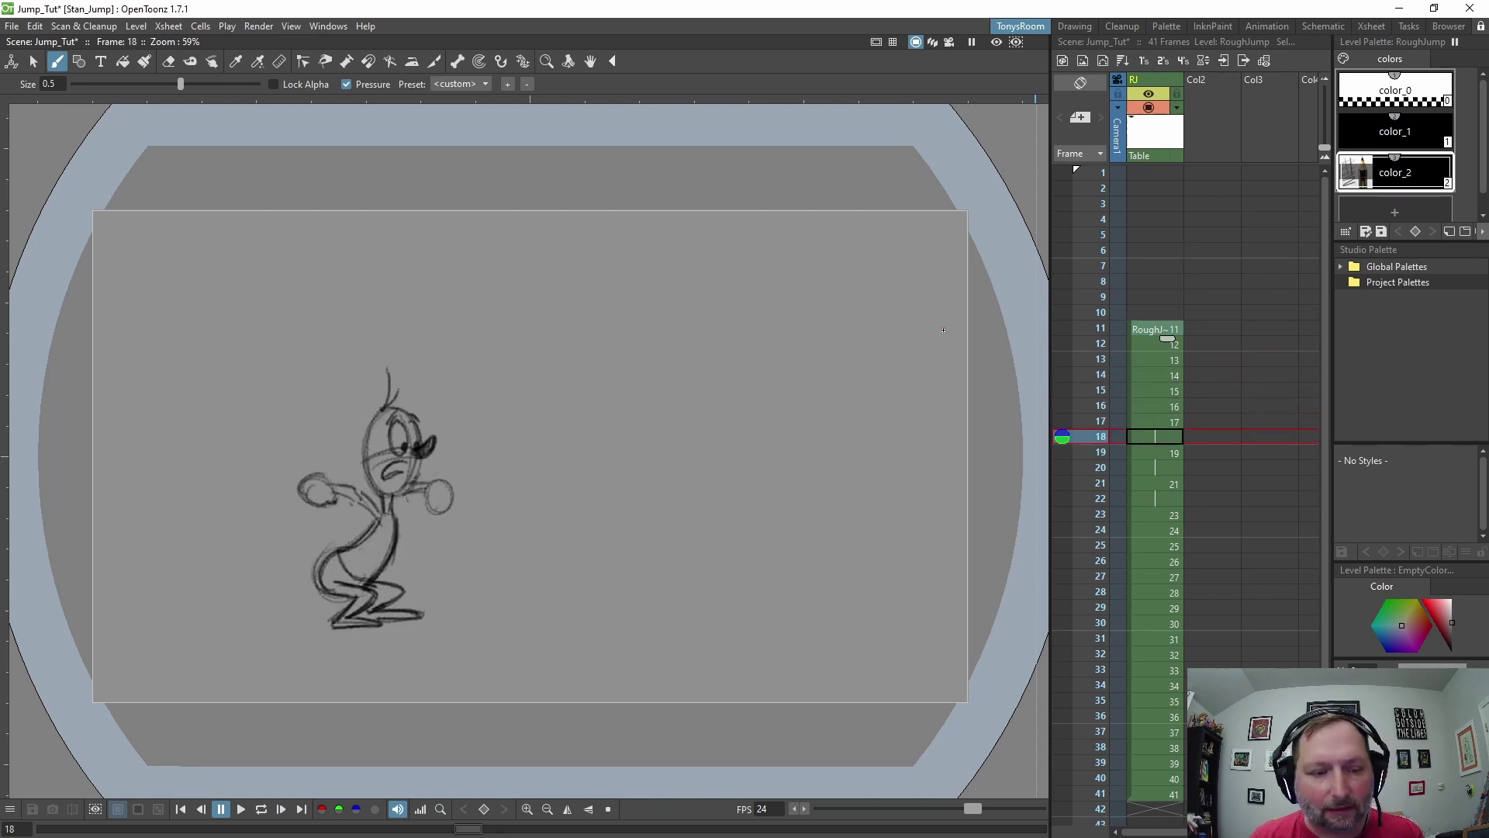
pyautogui.press('Up')
pyautogui.press('Up')
pyautogui.press('Up')
pyautogui.press('Up')
pyautogui.press('Up')
pyautogui.press('Up')
pyautogui.press('Up')
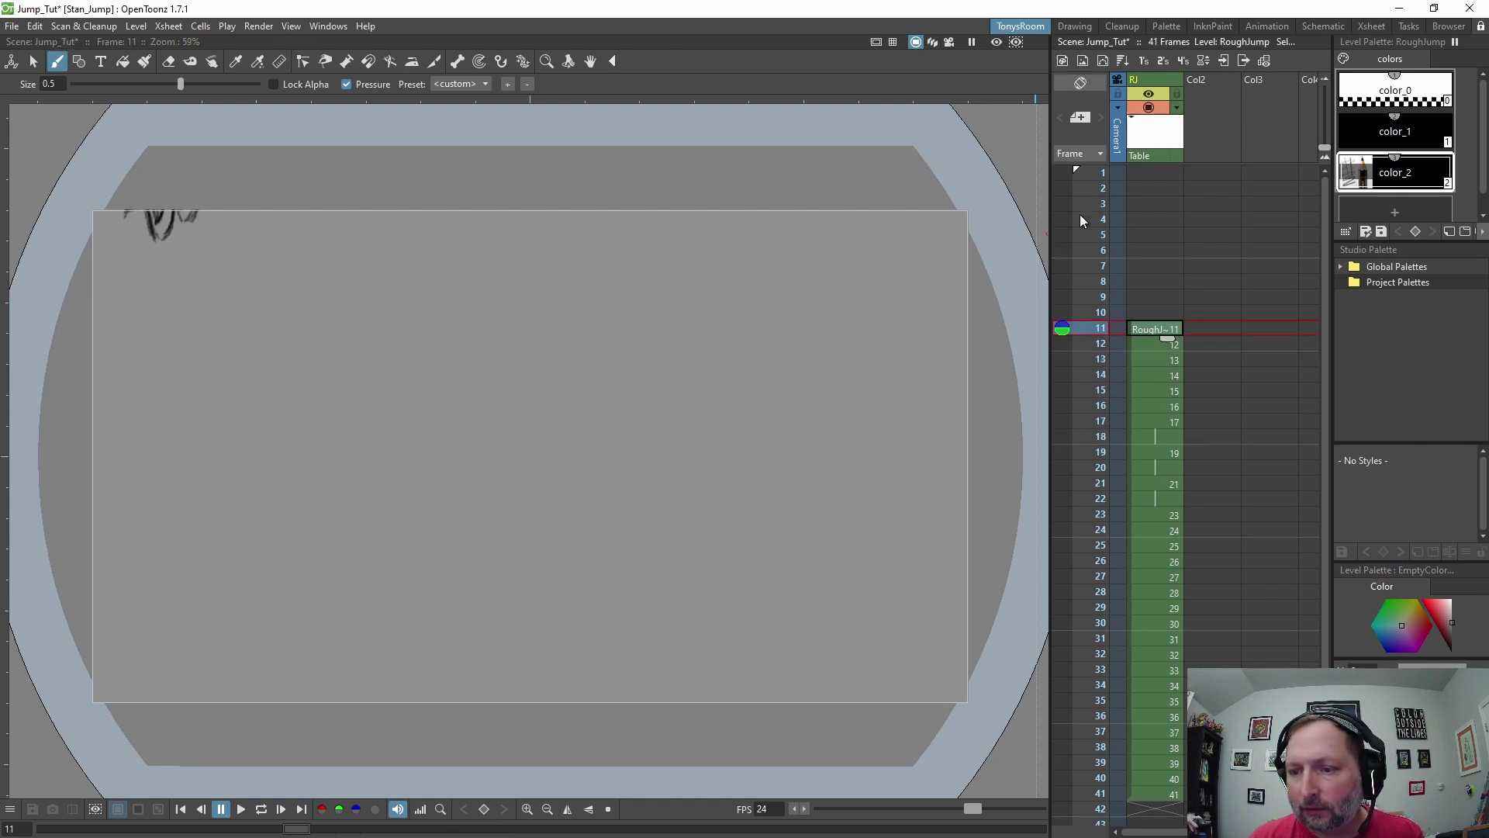
pyautogui.press('Down')
pyautogui.press('Down')
pyautogui.press('Down')
# Step: Create a new level named colorlayer in Col2 and move its drawing to frame 11
pyautogui.click(1208, 78)
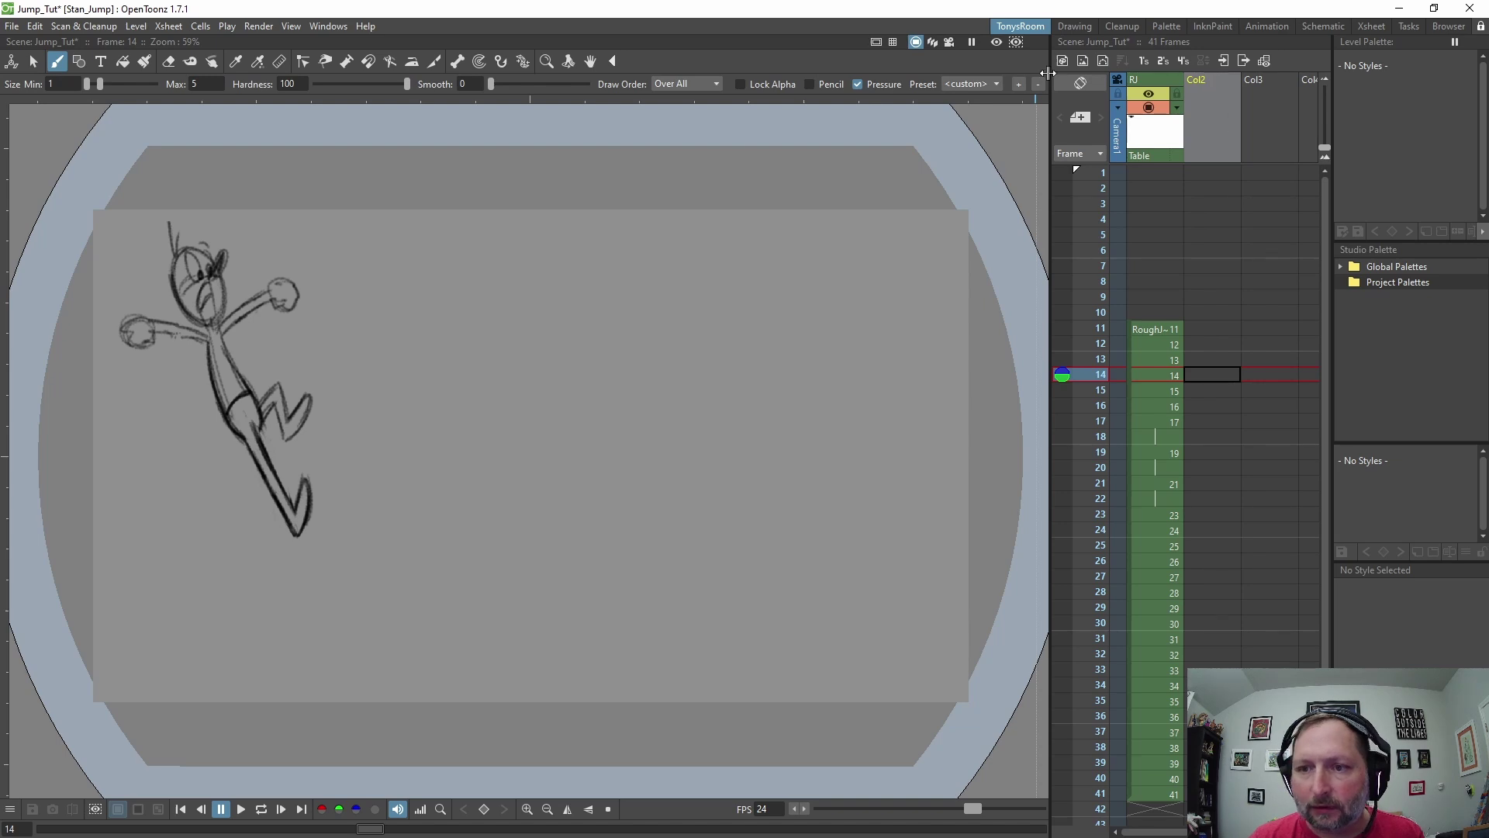
pyautogui.click(1063, 61)
pyautogui.write('colorlay')
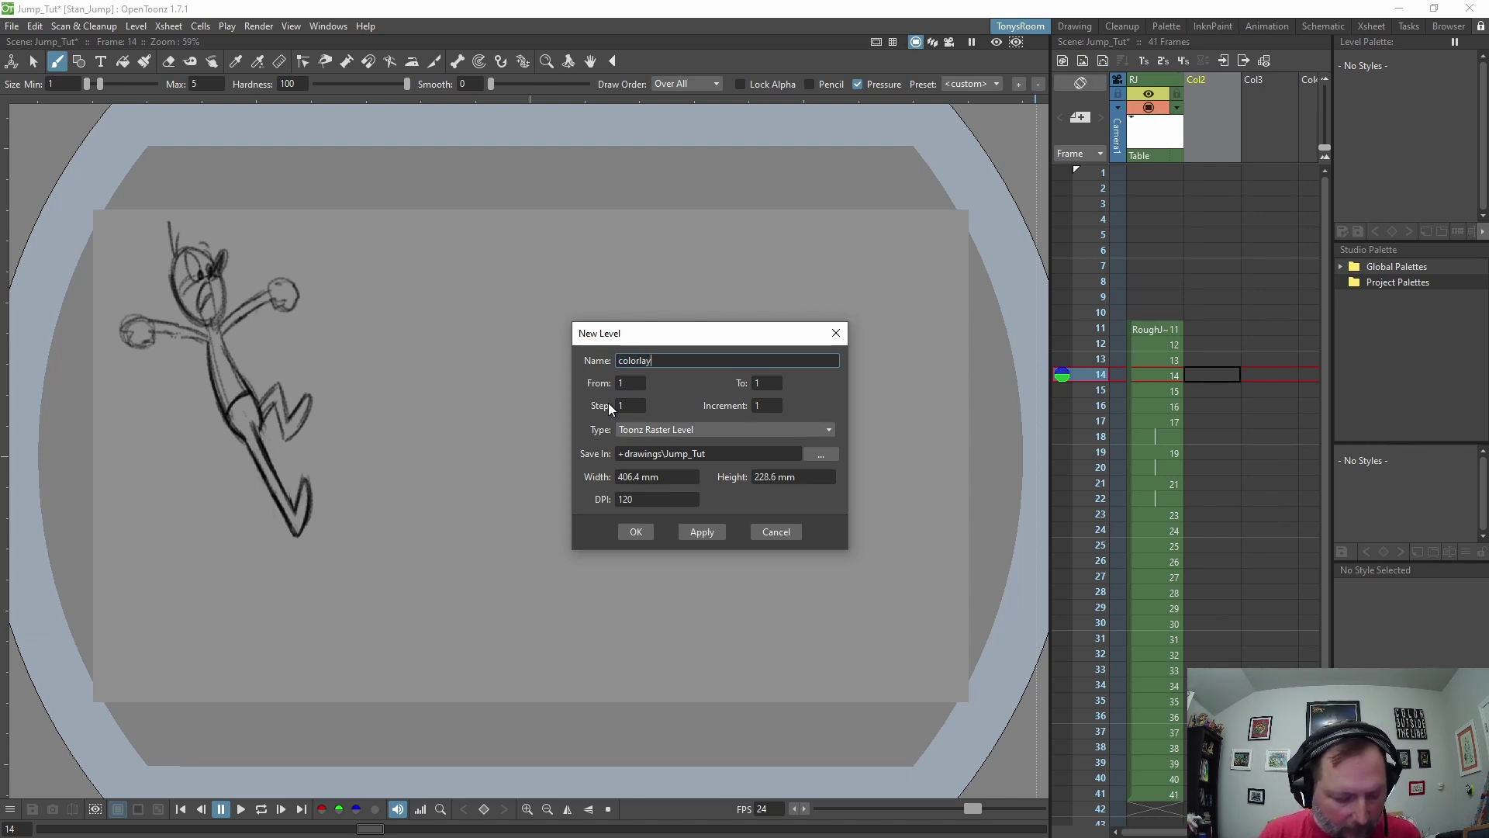
pyautogui.write('er')
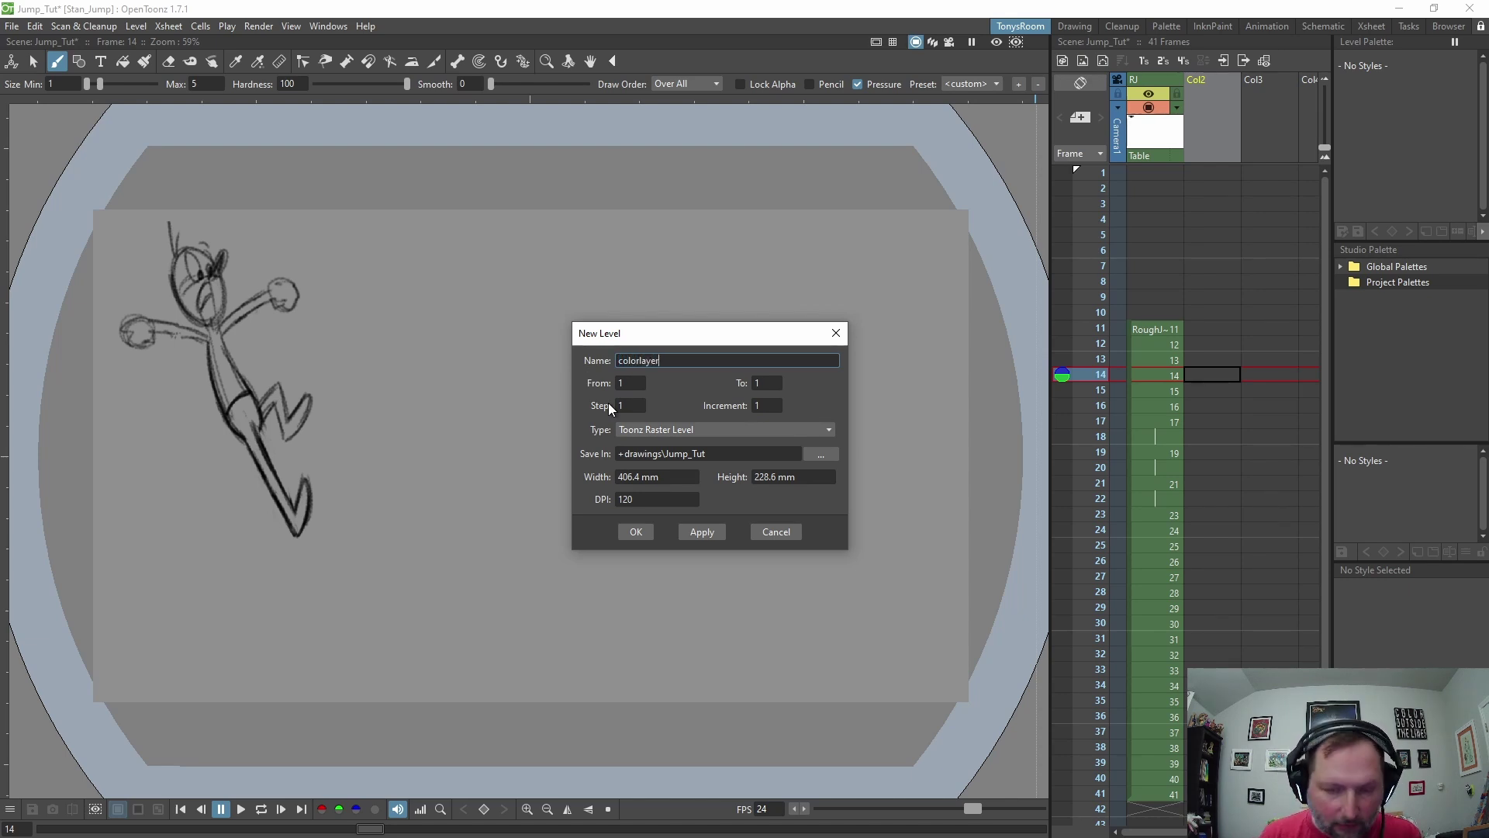
pyautogui.click(635, 532)
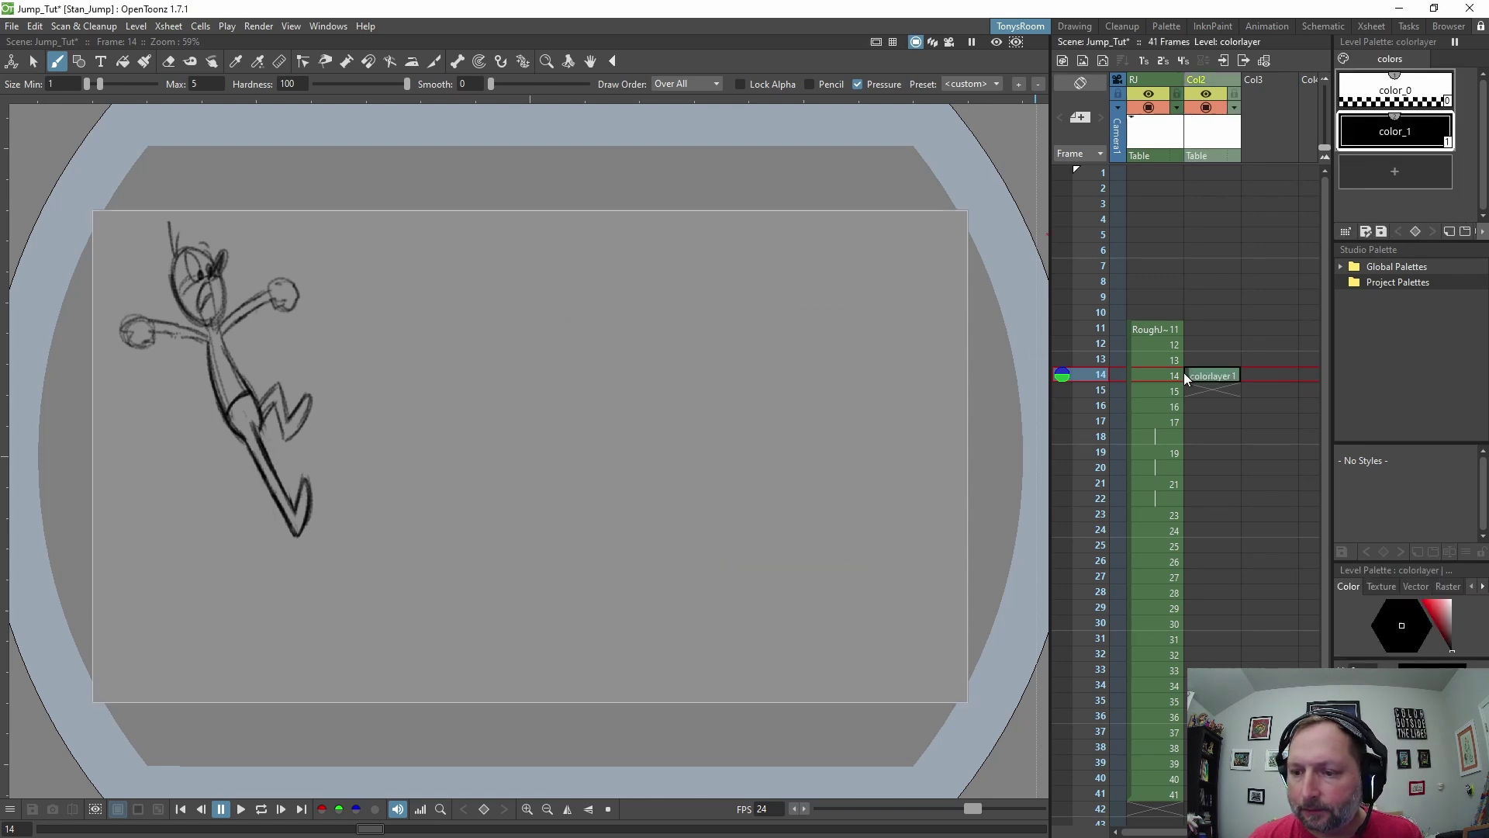
pyautogui.moveTo(1186, 376); pyautogui.dragTo(1193, 328)
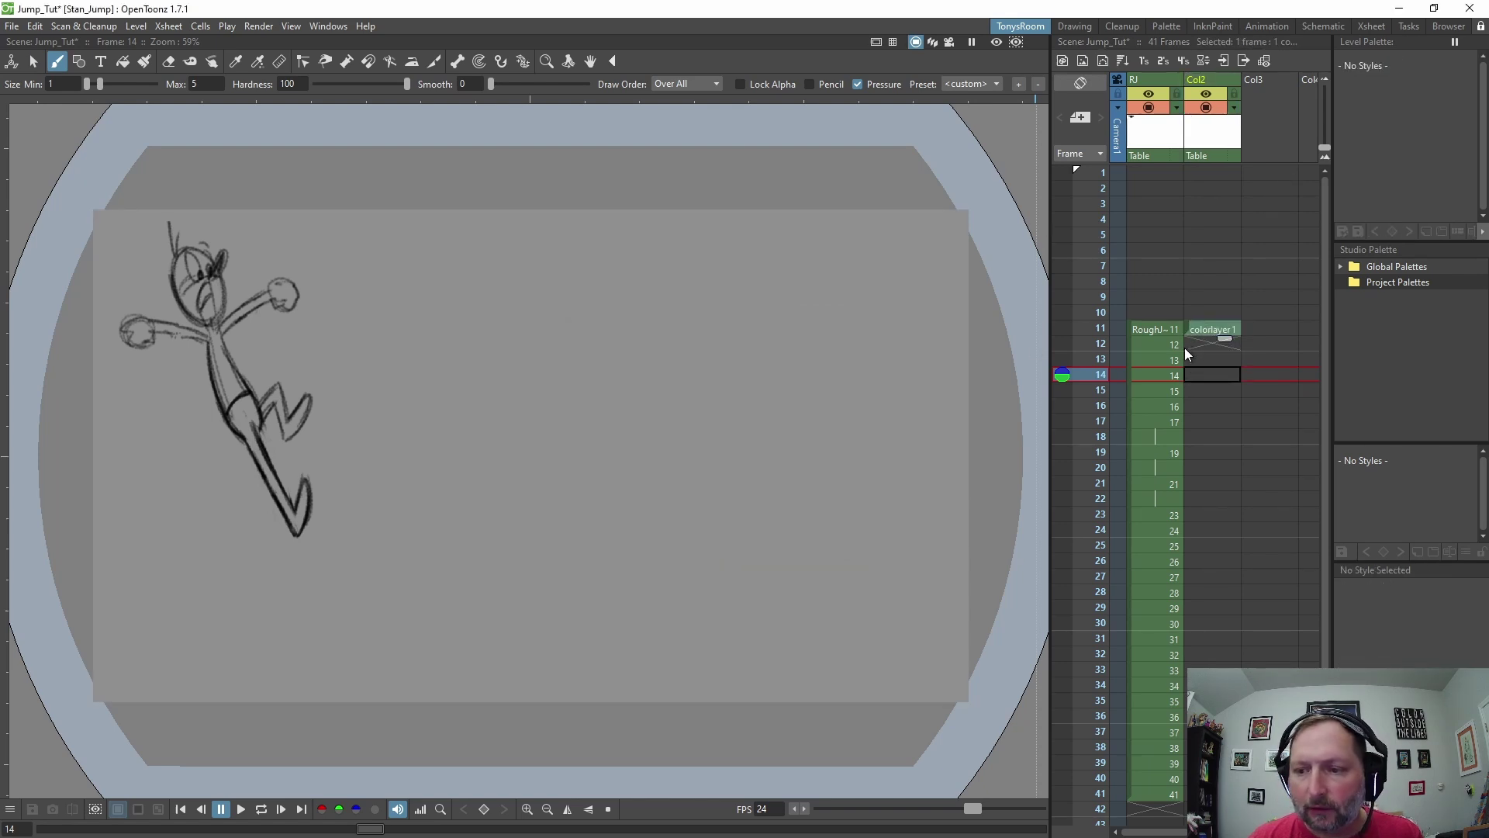
# Step: Add style color_2 to the colorlayer palette using a textured chalky raster brush
pyautogui.click(1200, 331)
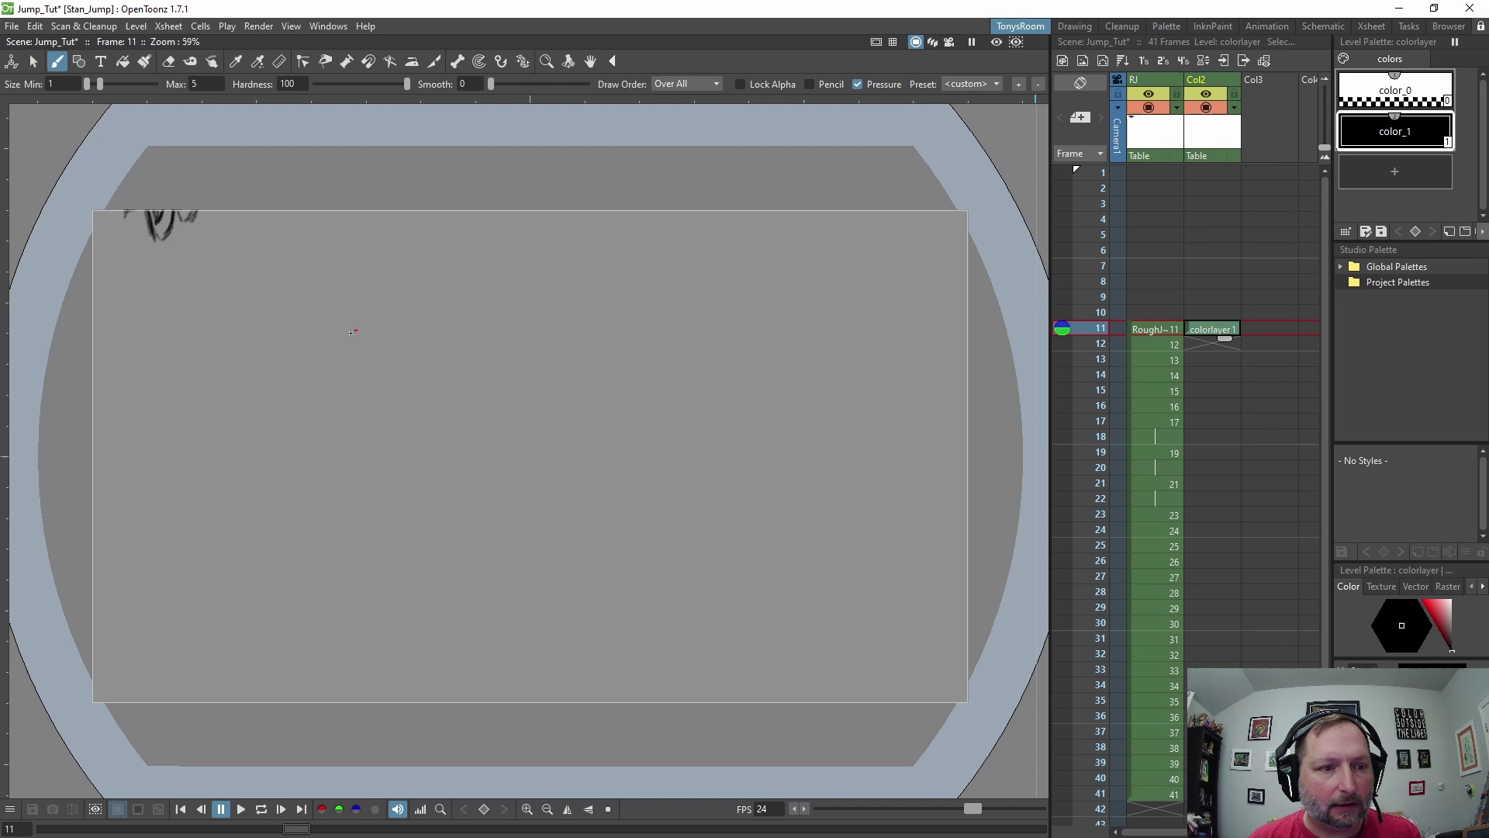
pyautogui.click(1401, 173)
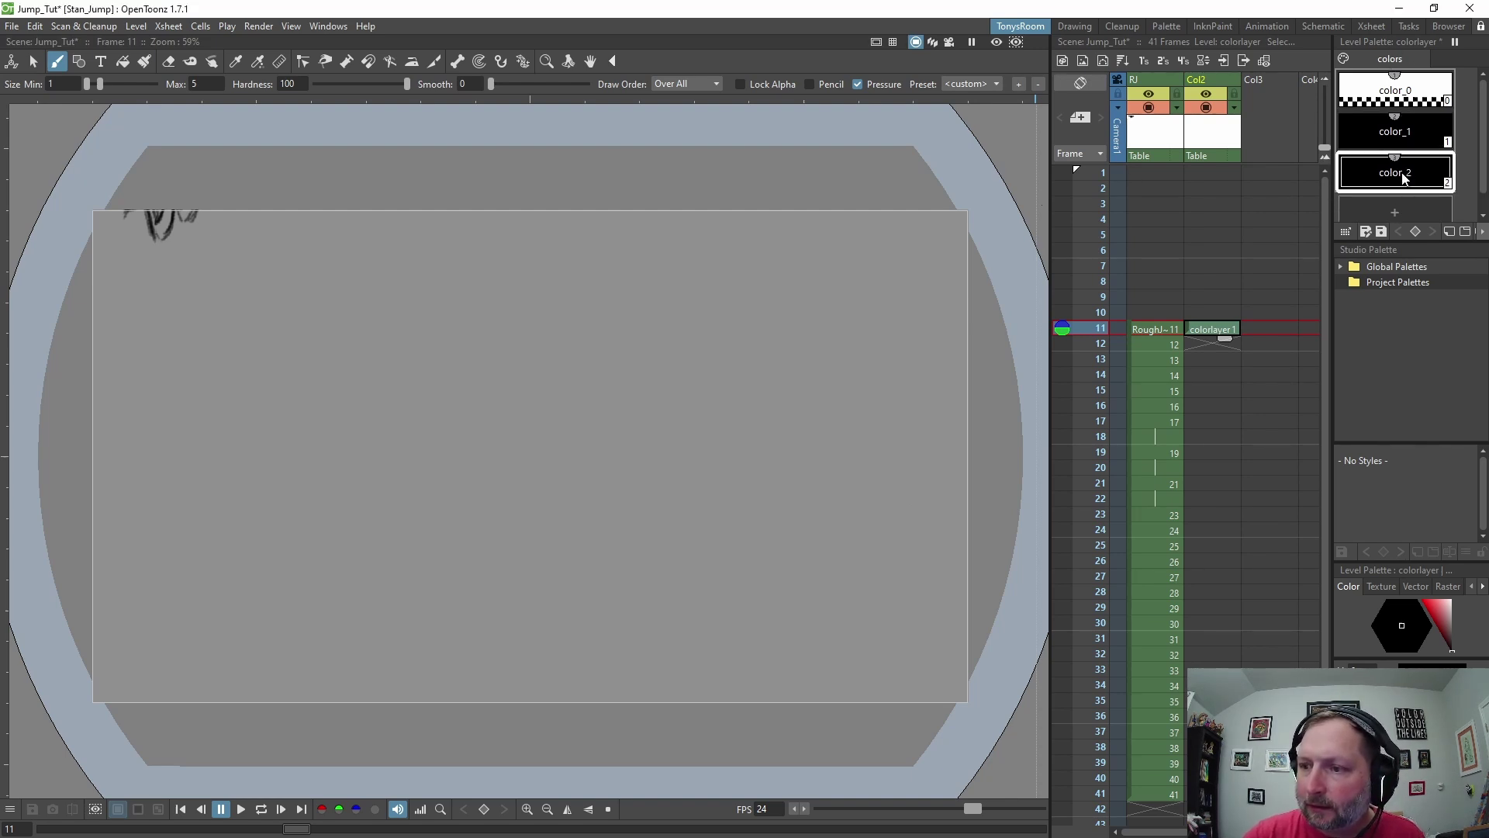
pyautogui.click(1447, 587)
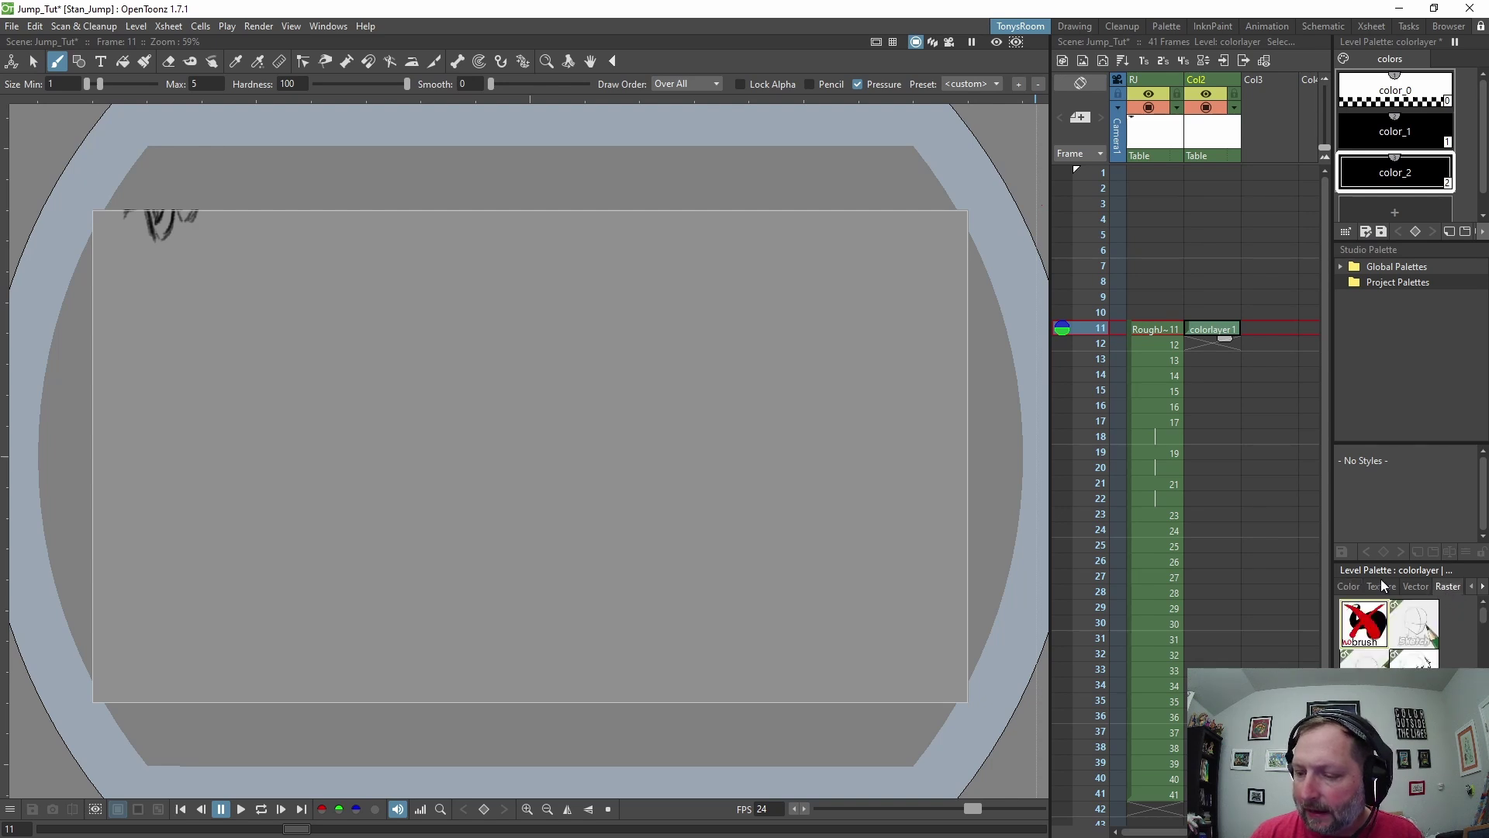
pyautogui.moveTo(1483, 618); pyautogui.dragTo(1485, 674)
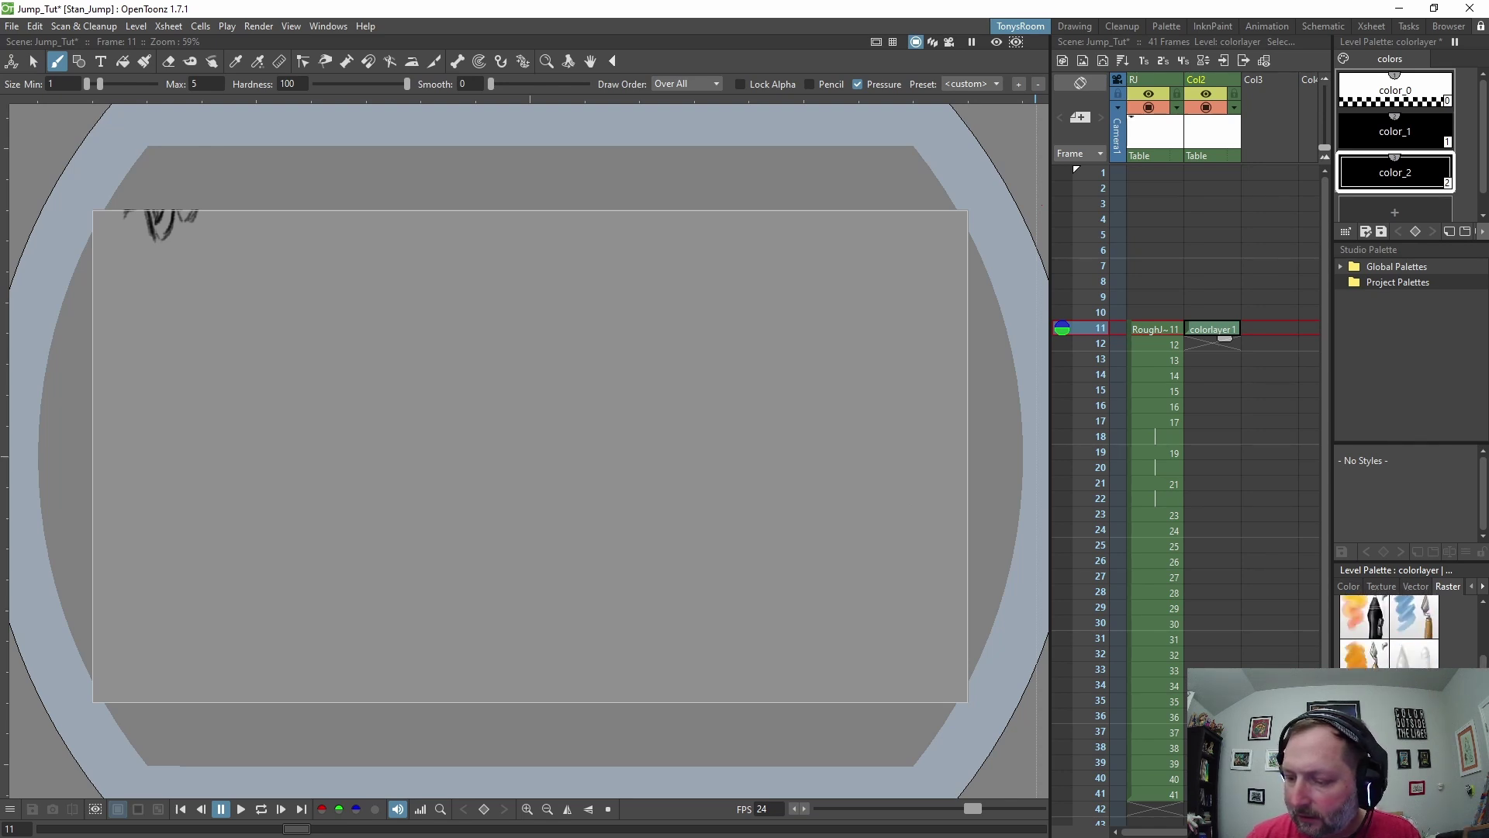
pyautogui.click(1413, 616)
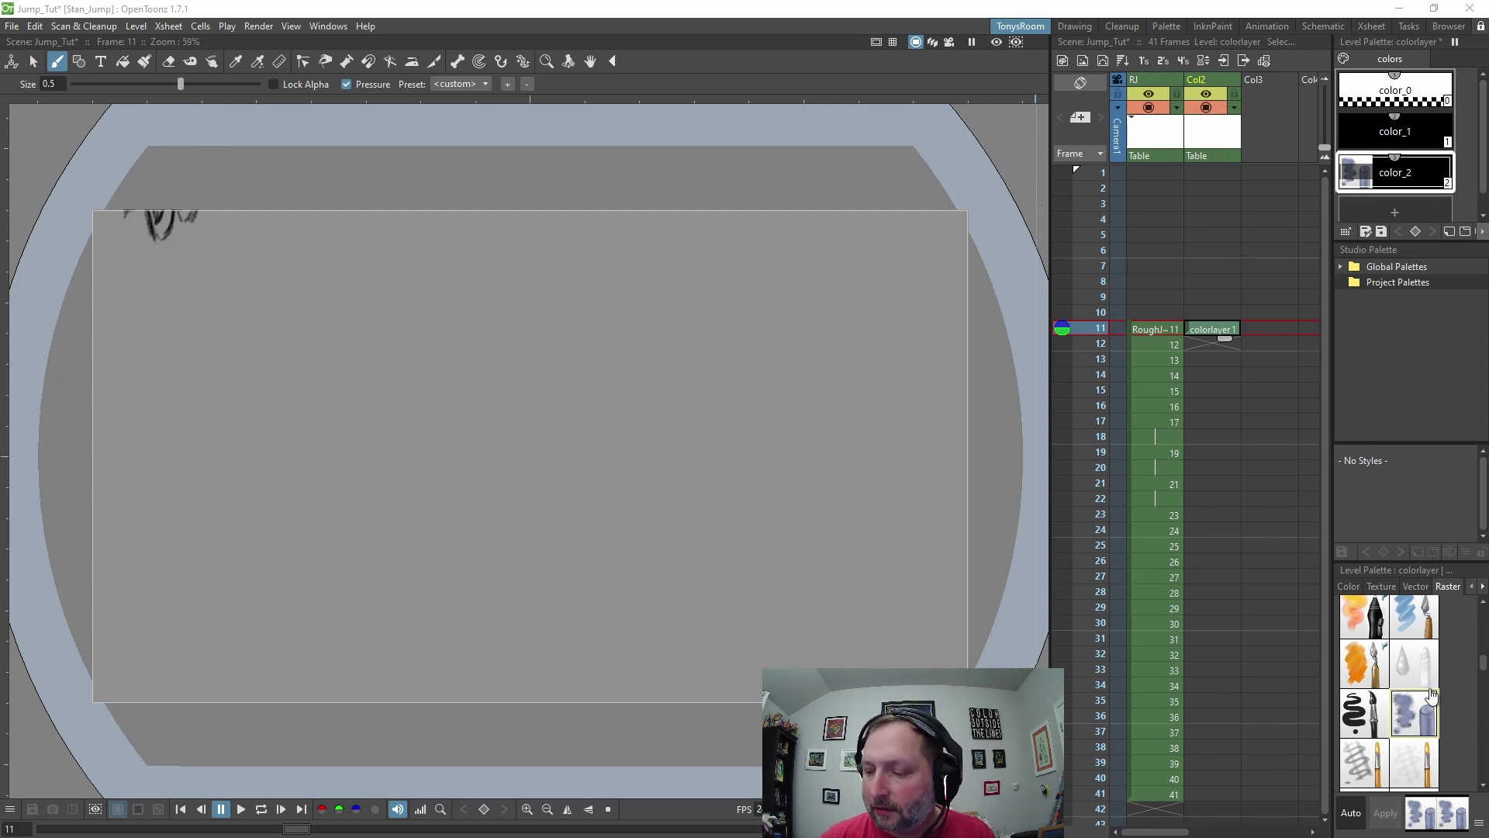
# Step: Make the current style white and paint it over the frame 11 sketch
pyautogui.click(1430, 690)
pyautogui.click(1348, 586)
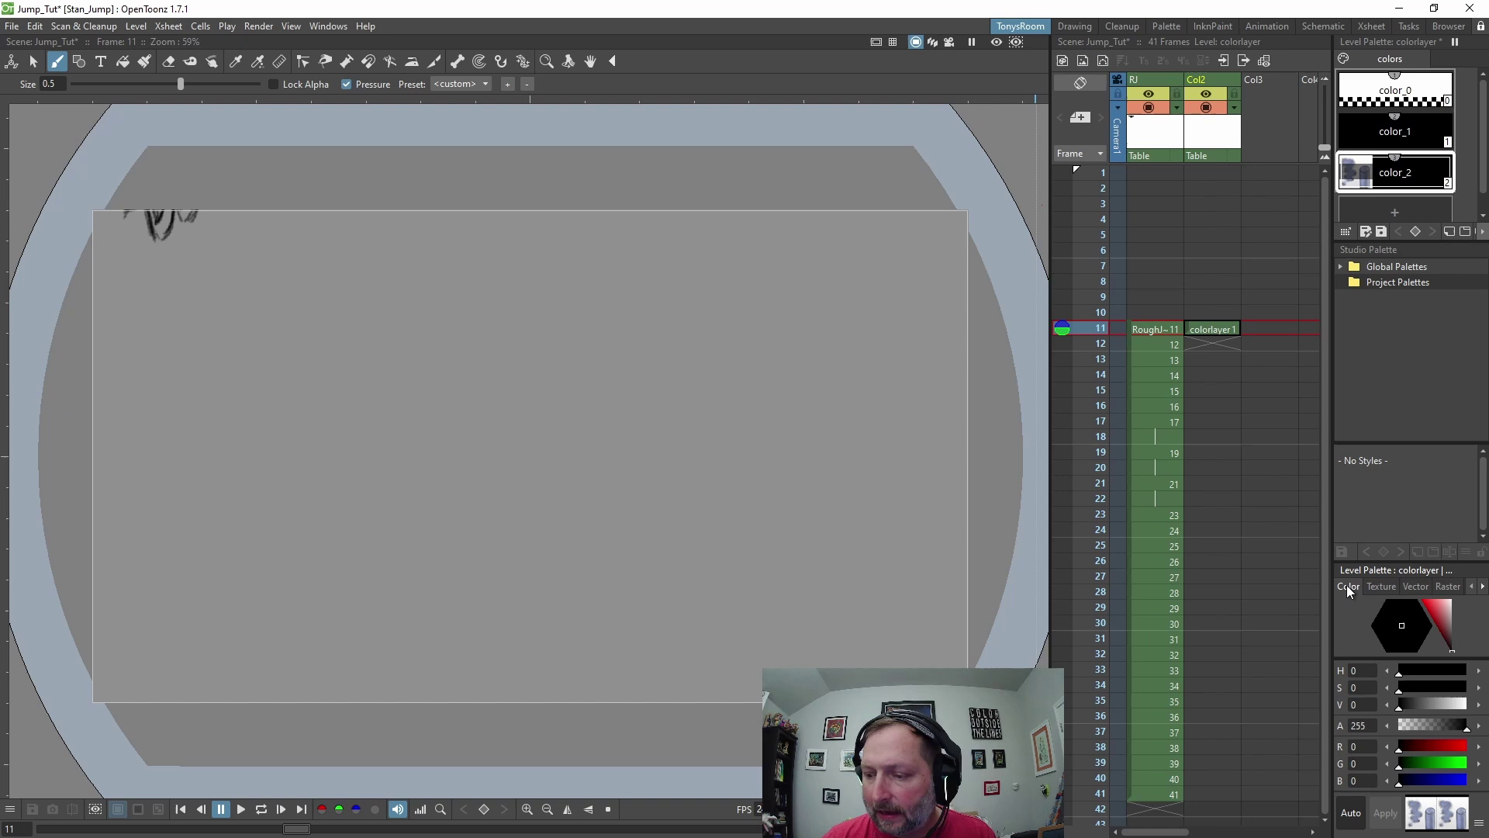
pyautogui.moveTo(1453, 630); pyautogui.dragTo(1450, 601)
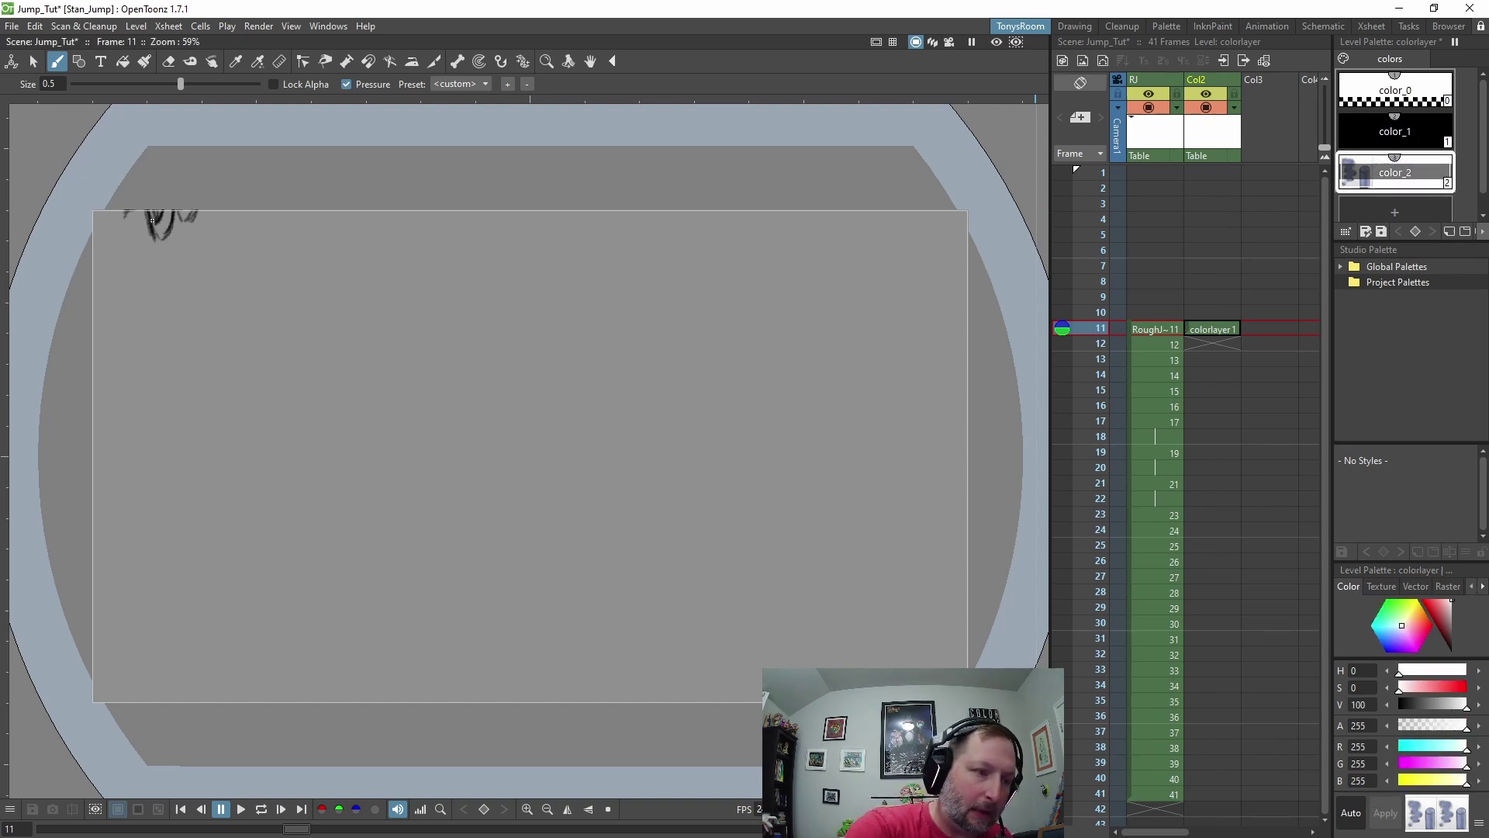
pyautogui.moveTo(157, 225); pyautogui.dragTo(194, 214)
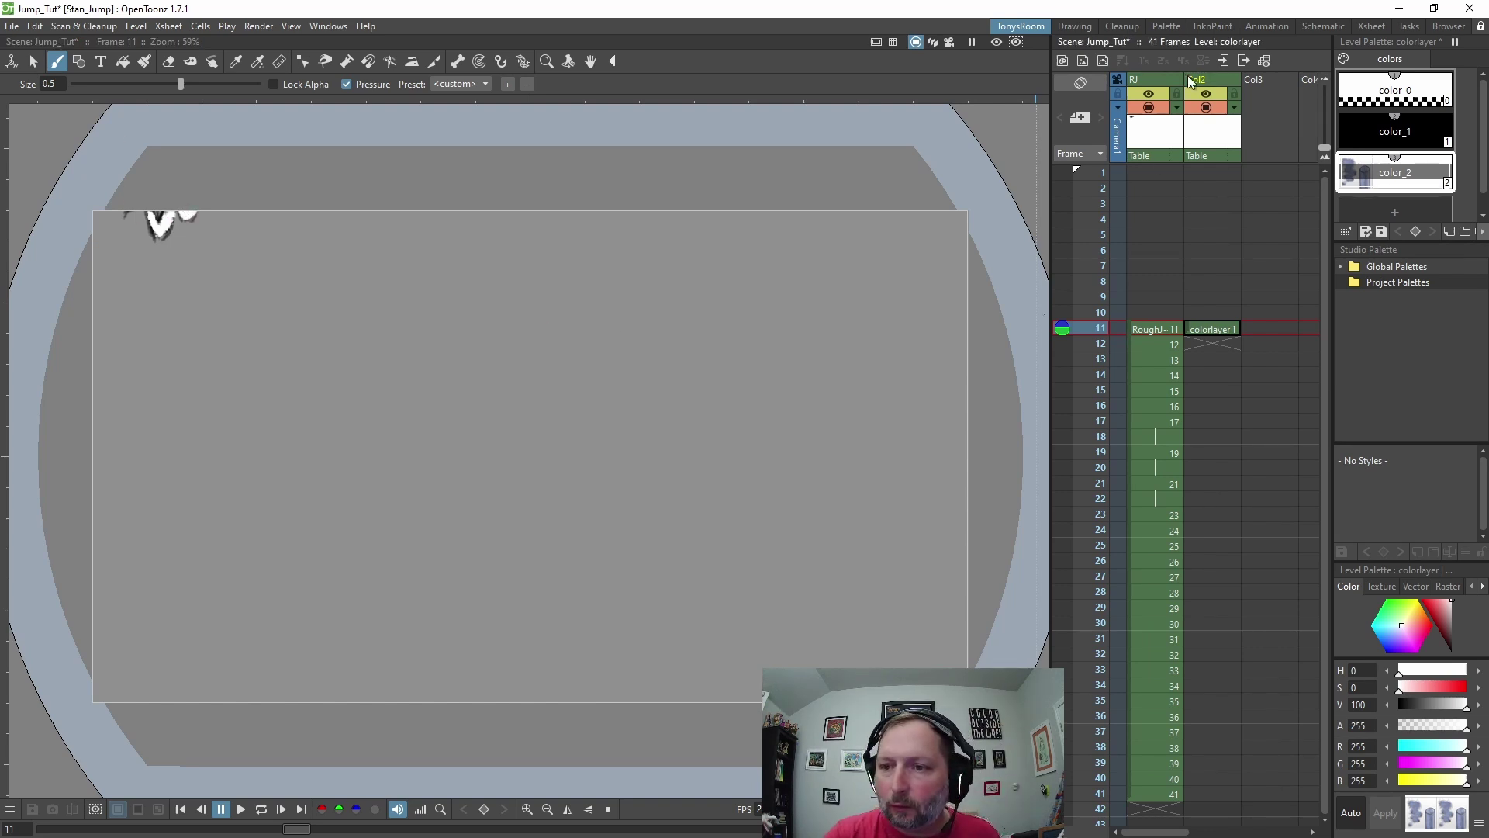
# Step: Move the colorlayer column behind the rough drawings and rename it 'color'
pyautogui.moveTo(1205, 79); pyautogui.dragTo(1144, 82)
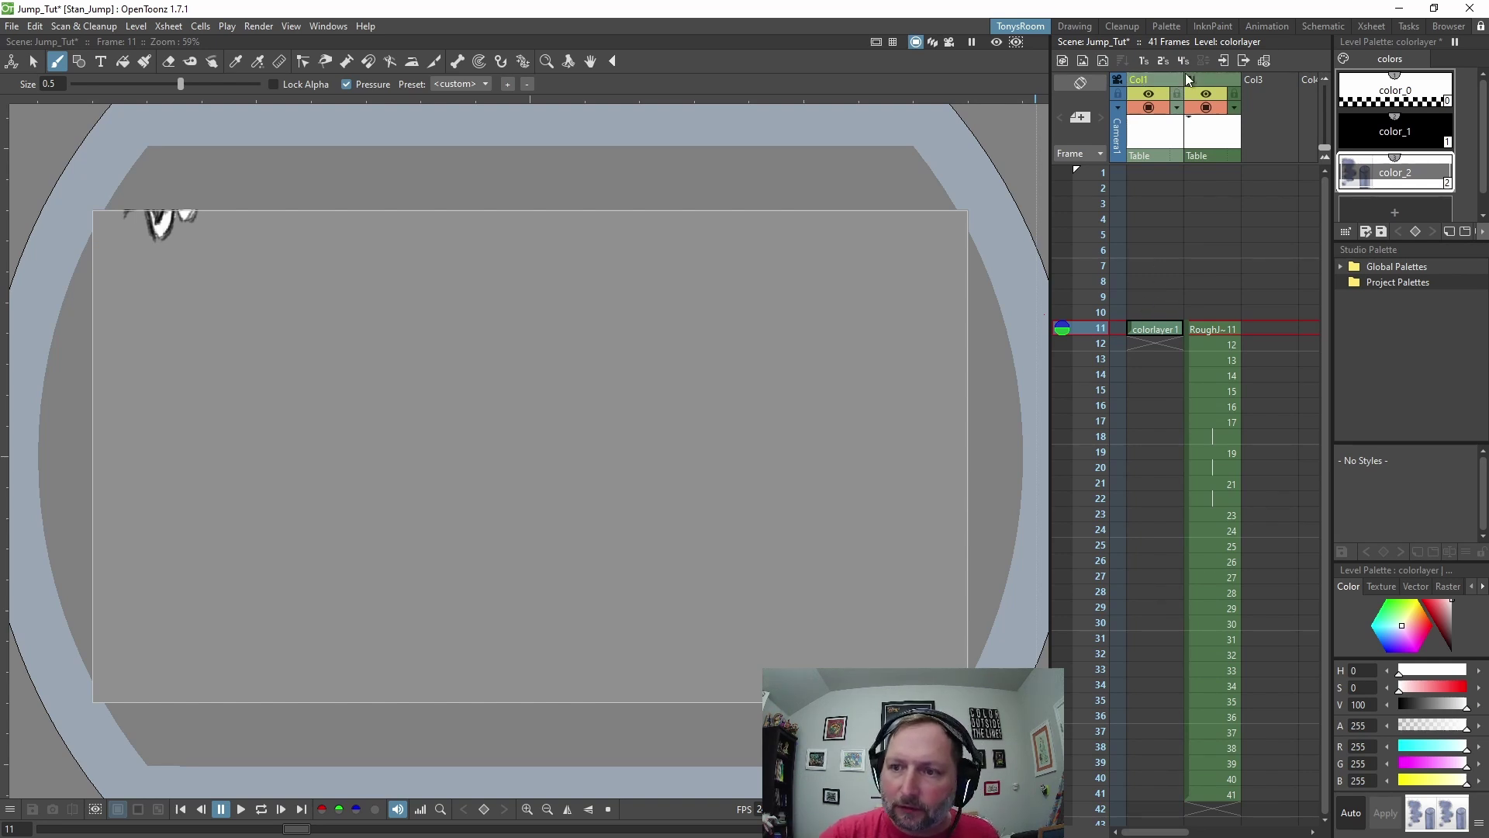
pyautogui.doubleClick(1139, 78)
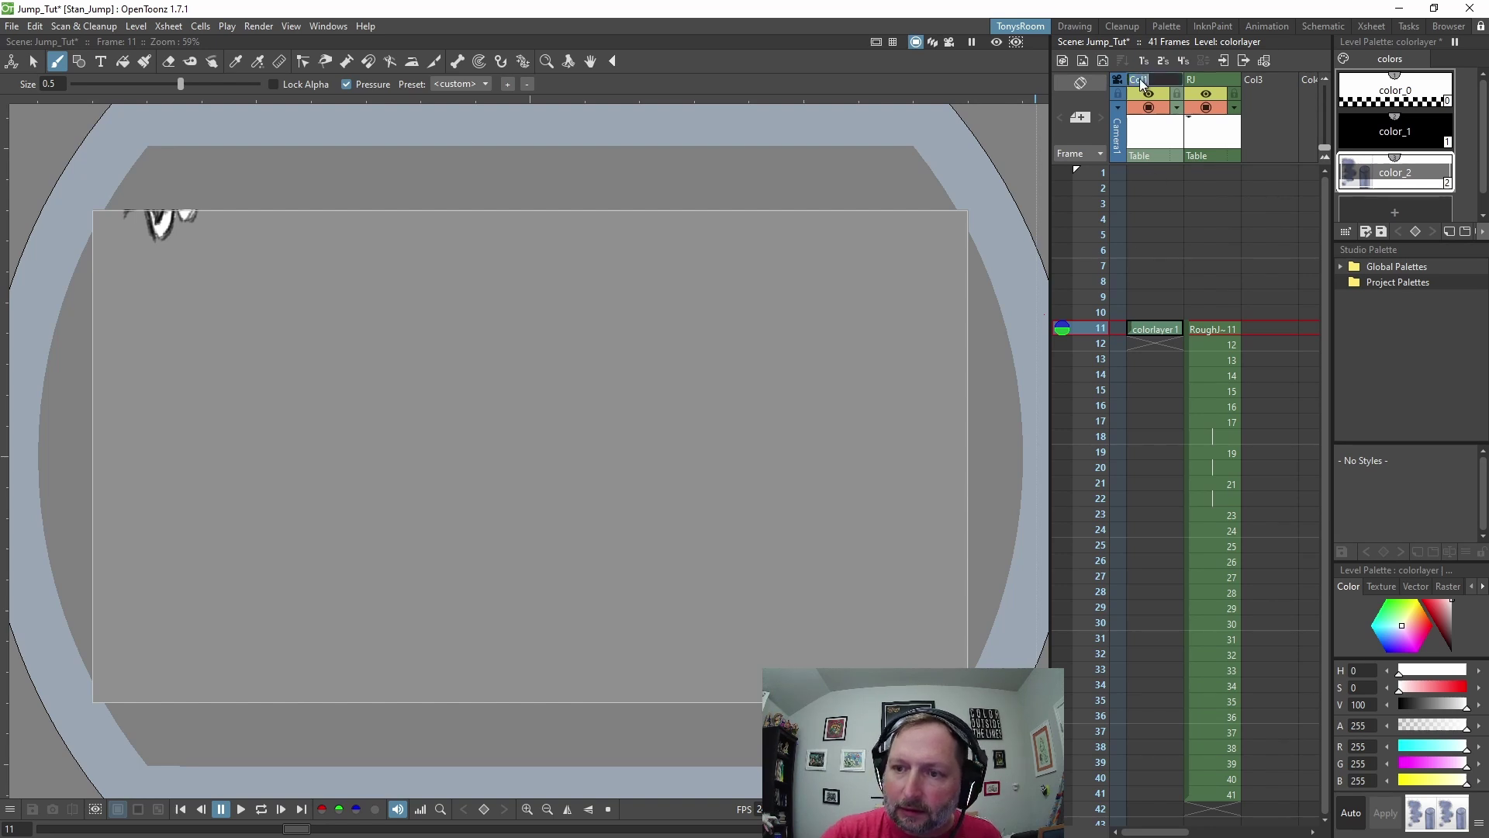
pyautogui.write('colo')
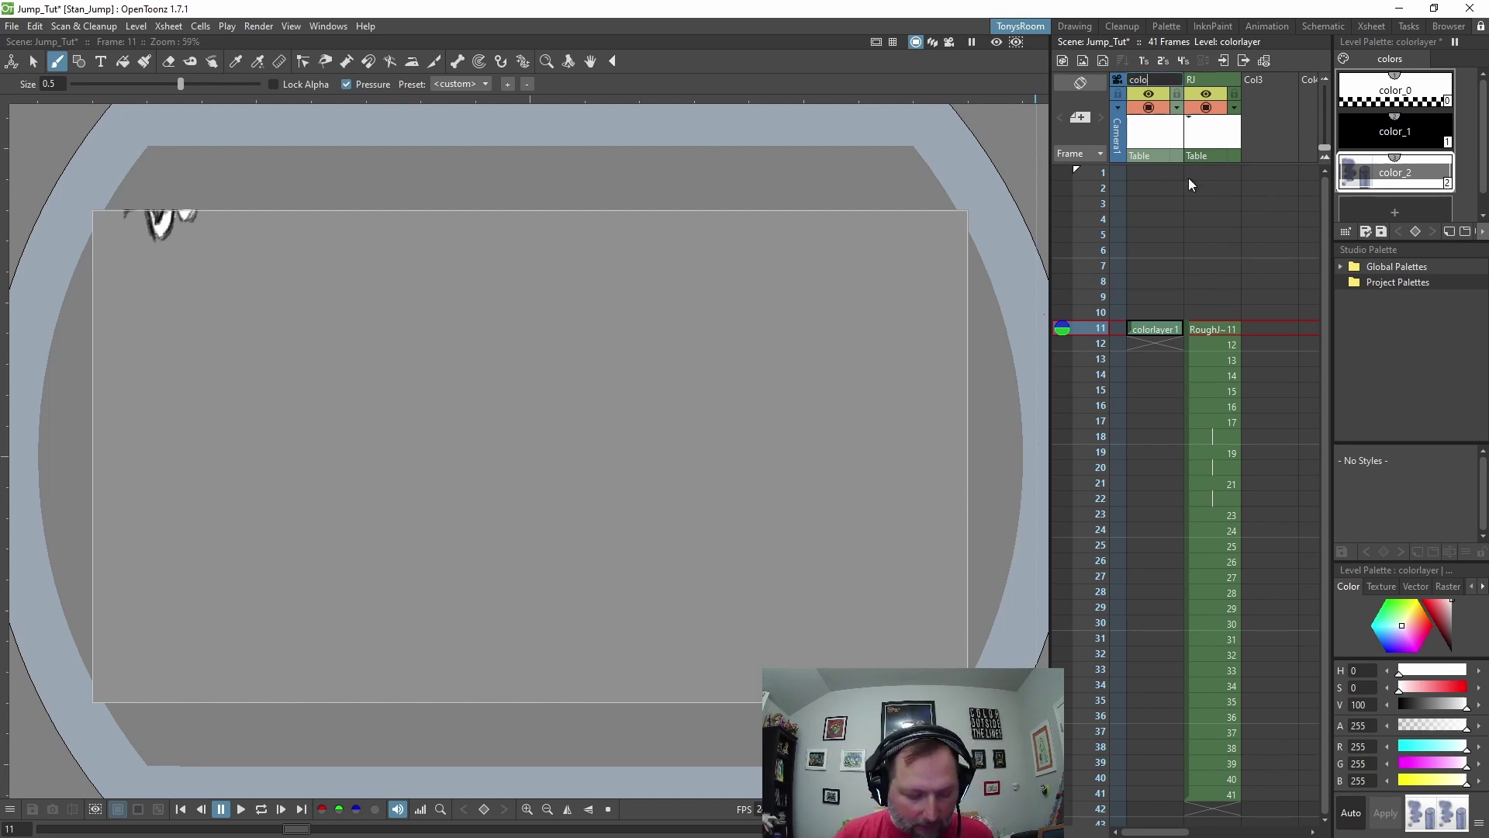
pyautogui.write('r')
pyautogui.press('Return')
pyautogui.click(1164, 328)
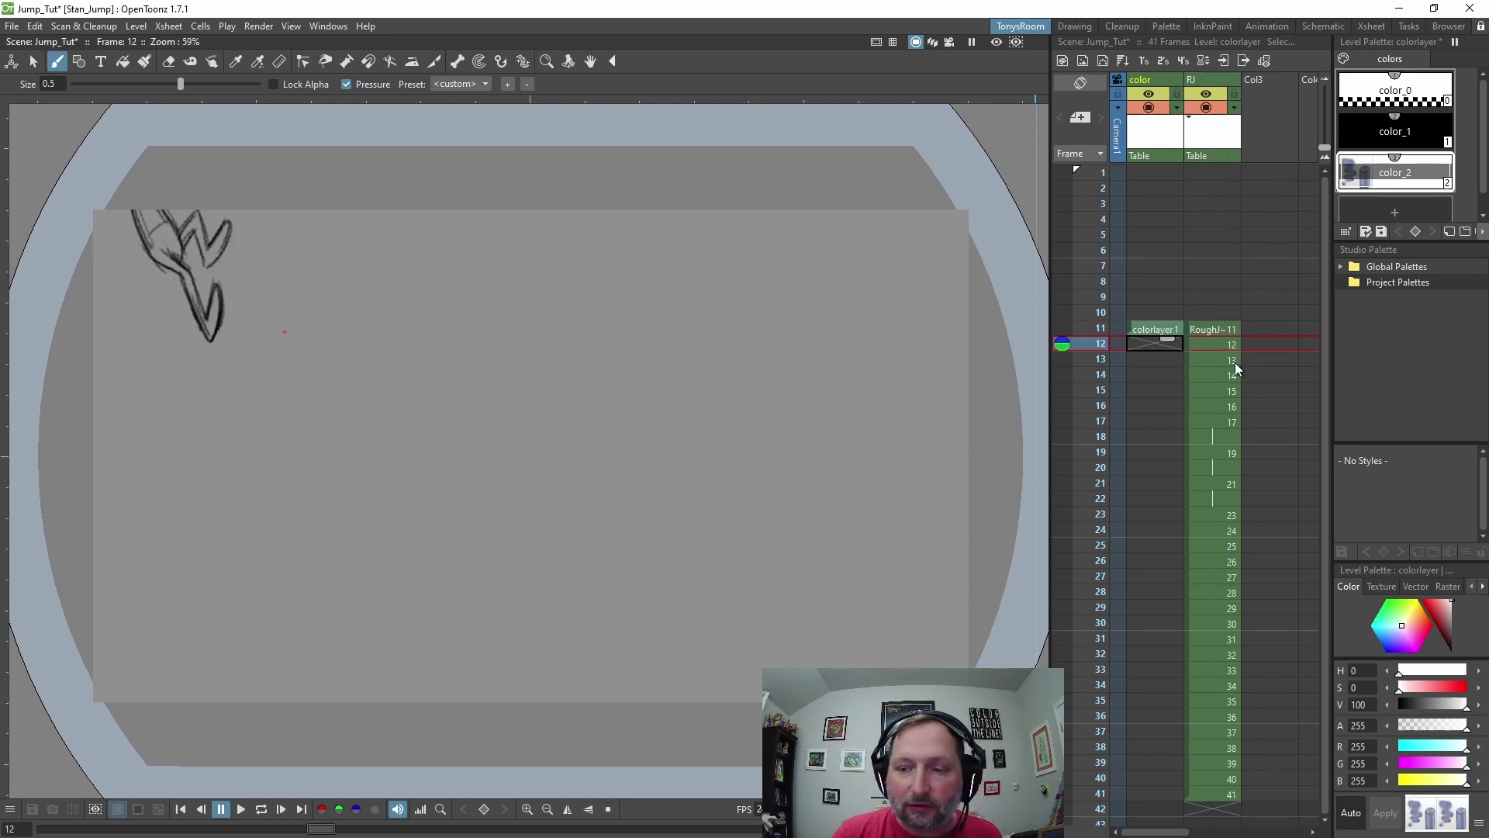
# Step: Paint white fill into the figure and upper arm on frame 12
pyautogui.click(1162, 342)
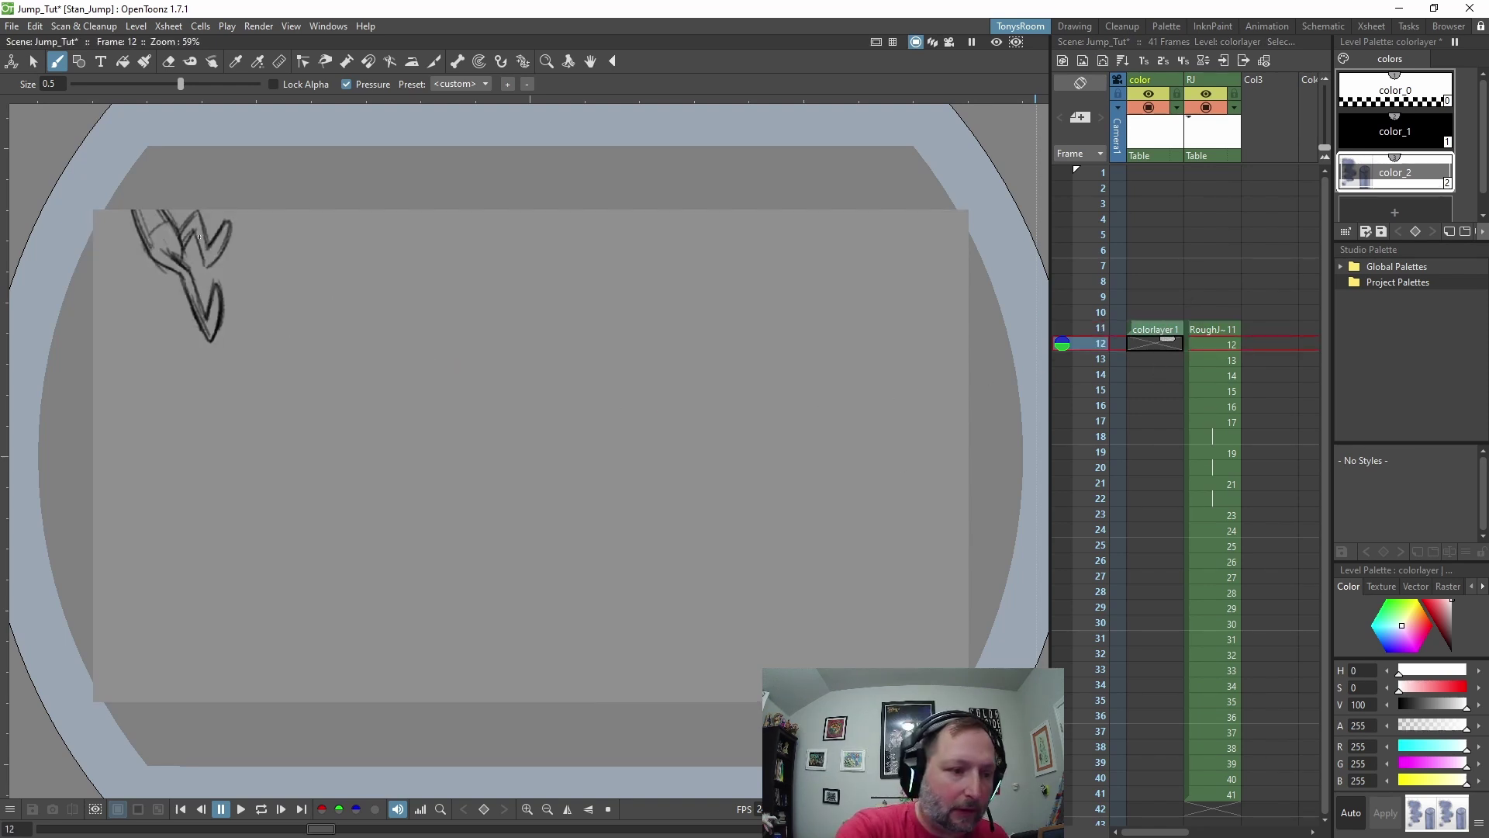
pyautogui.moveTo(147, 221)
pyautogui.mouseDown()
pyautogui.moveTo(156, 248)
pyautogui.moveTo(149, 220)
pyautogui.moveTo(181, 256)
pyautogui.moveTo(209, 338)
pyautogui.moveTo(216, 306)
pyautogui.mouseUp()
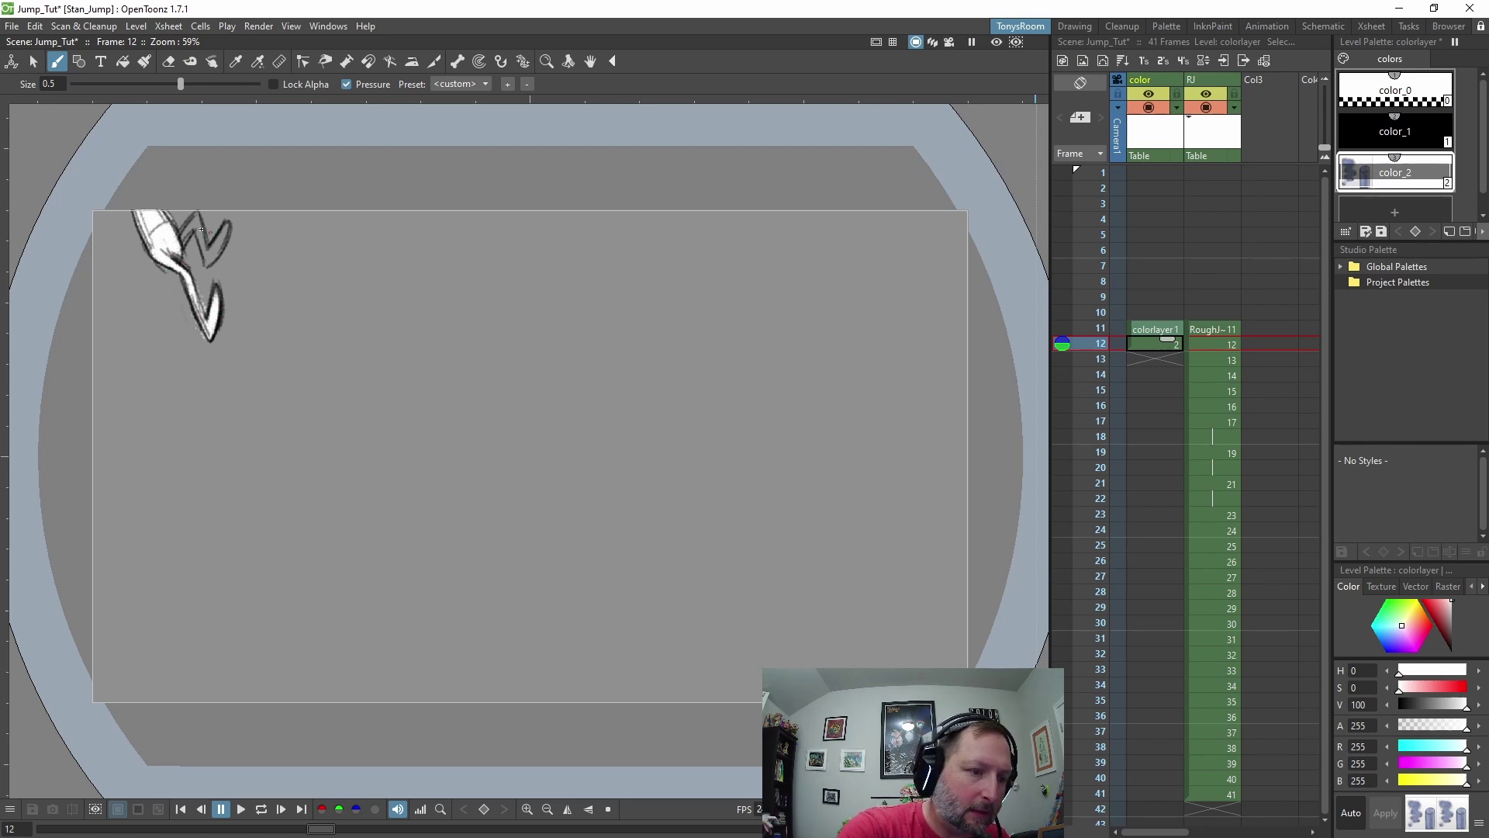
pyautogui.moveTo(186, 236)
pyautogui.mouseDown()
pyautogui.moveTo(200, 223)
pyautogui.moveTo(206, 256)
pyautogui.moveTo(221, 232)
pyautogui.mouseUp()
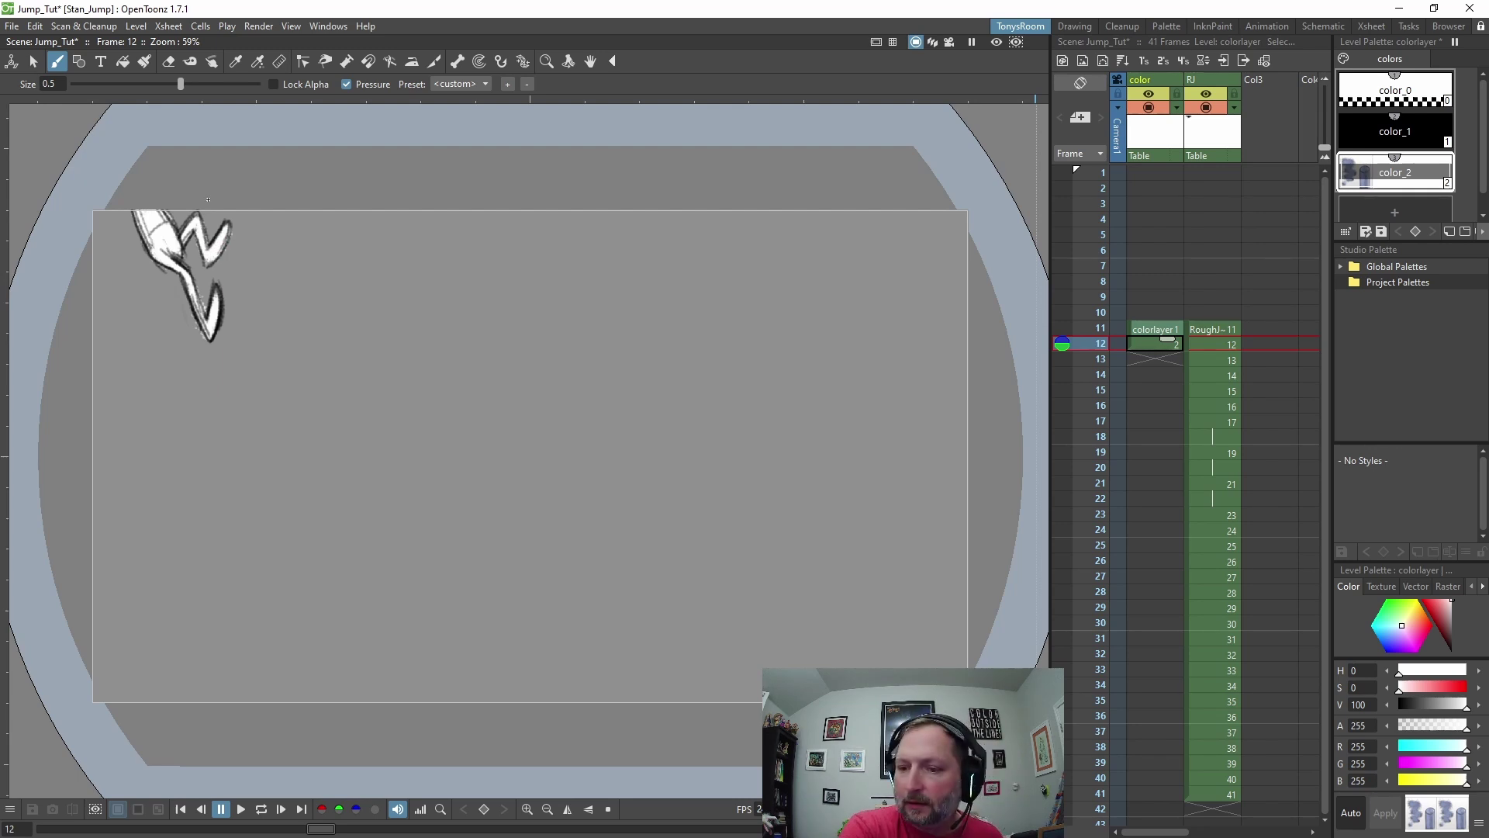
# Step: Paint white into the figure's head and both hands on frame 13
pyautogui.press('.')
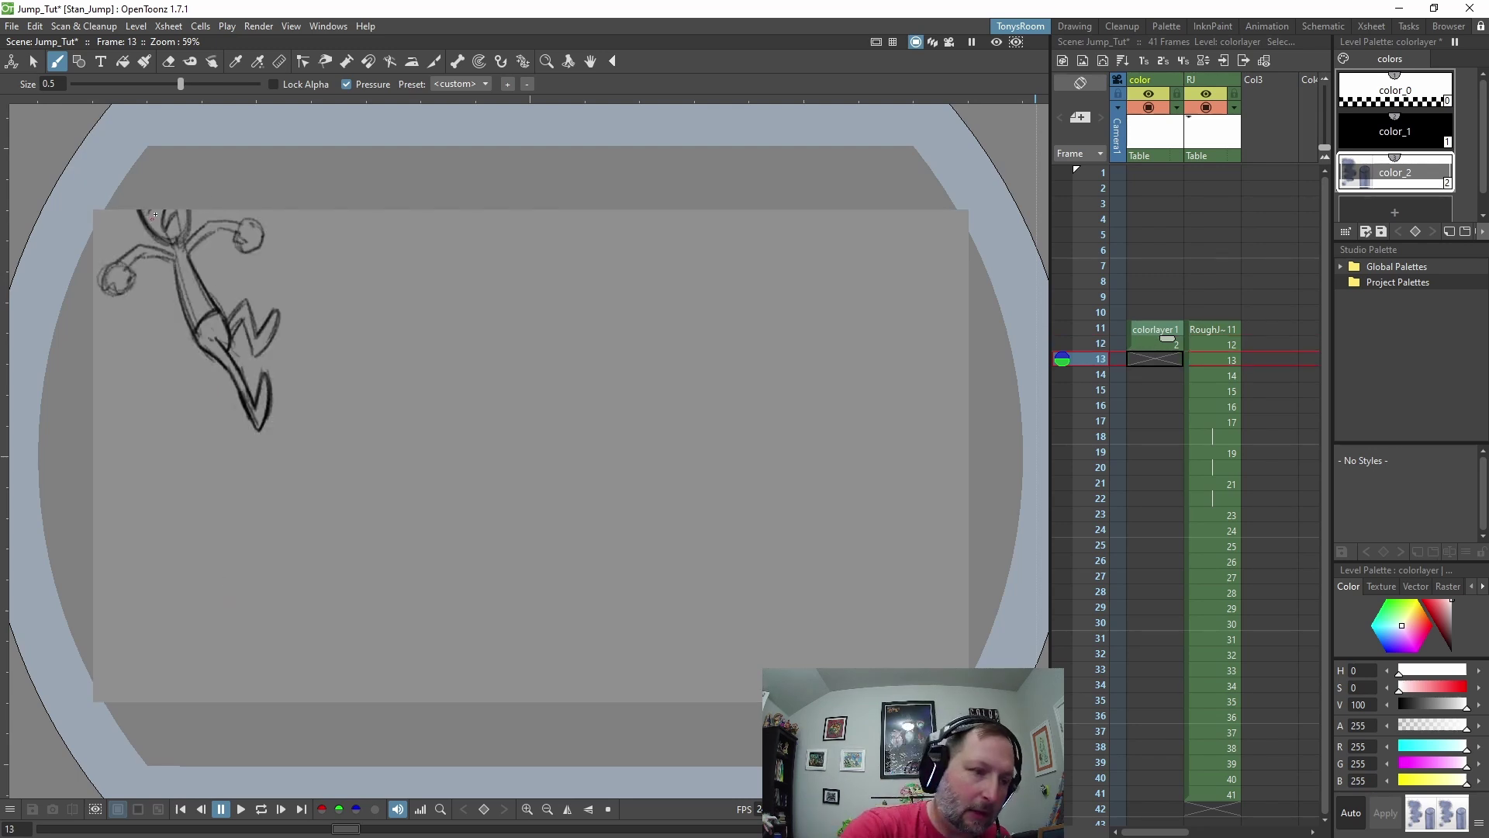
pyautogui.moveTo(152, 215)
pyautogui.mouseDown()
pyautogui.moveTo(190, 233)
pyautogui.moveTo(193, 298)
pyautogui.moveTo(239, 385)
pyautogui.moveTo(233, 322)
pyautogui.moveTo(244, 310)
pyautogui.moveTo(266, 339)
pyautogui.mouseUp()
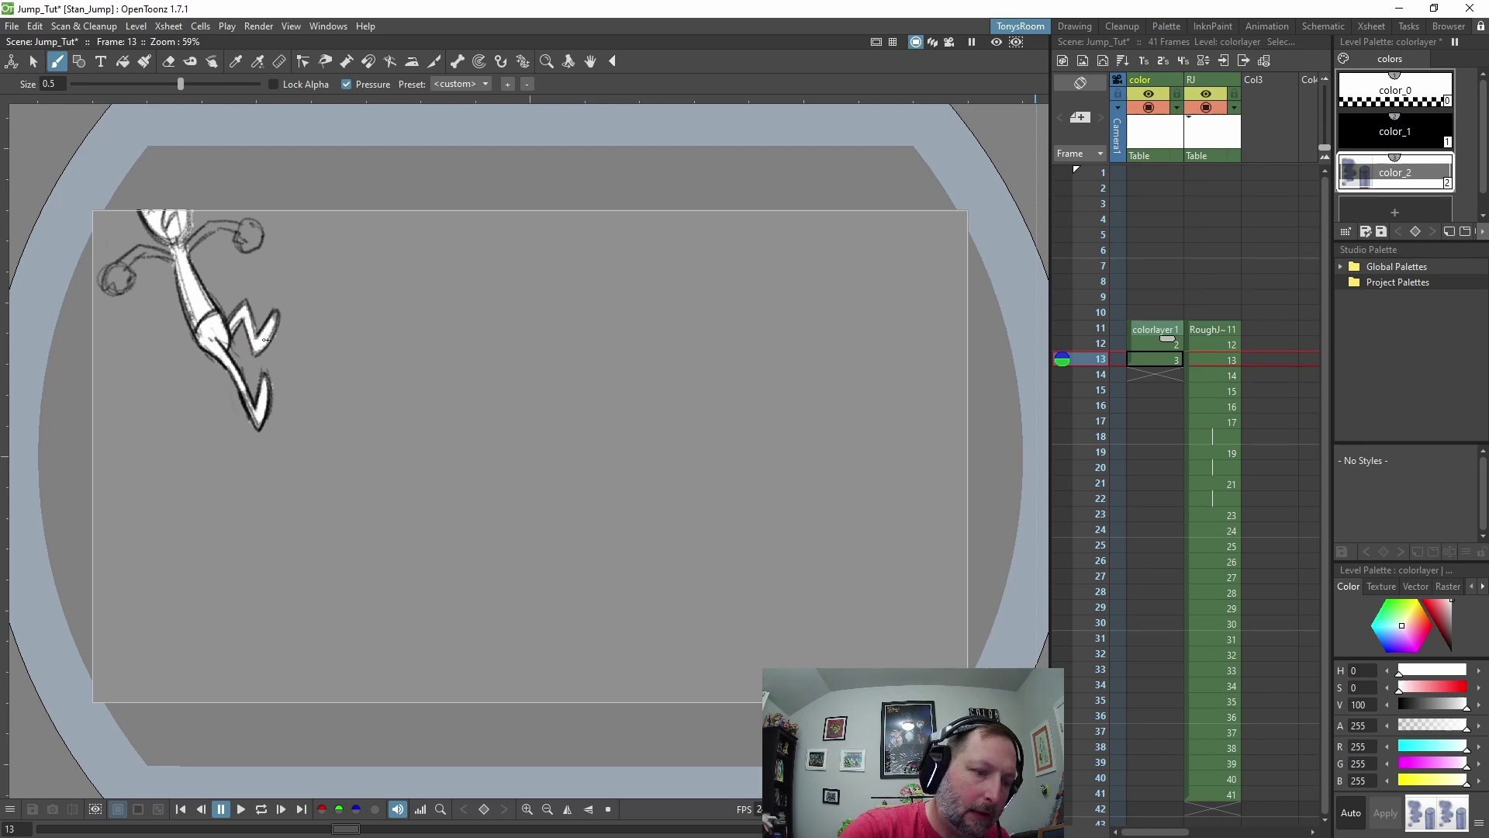
pyautogui.moveTo(246, 248); pyautogui.dragTo(251, 224)
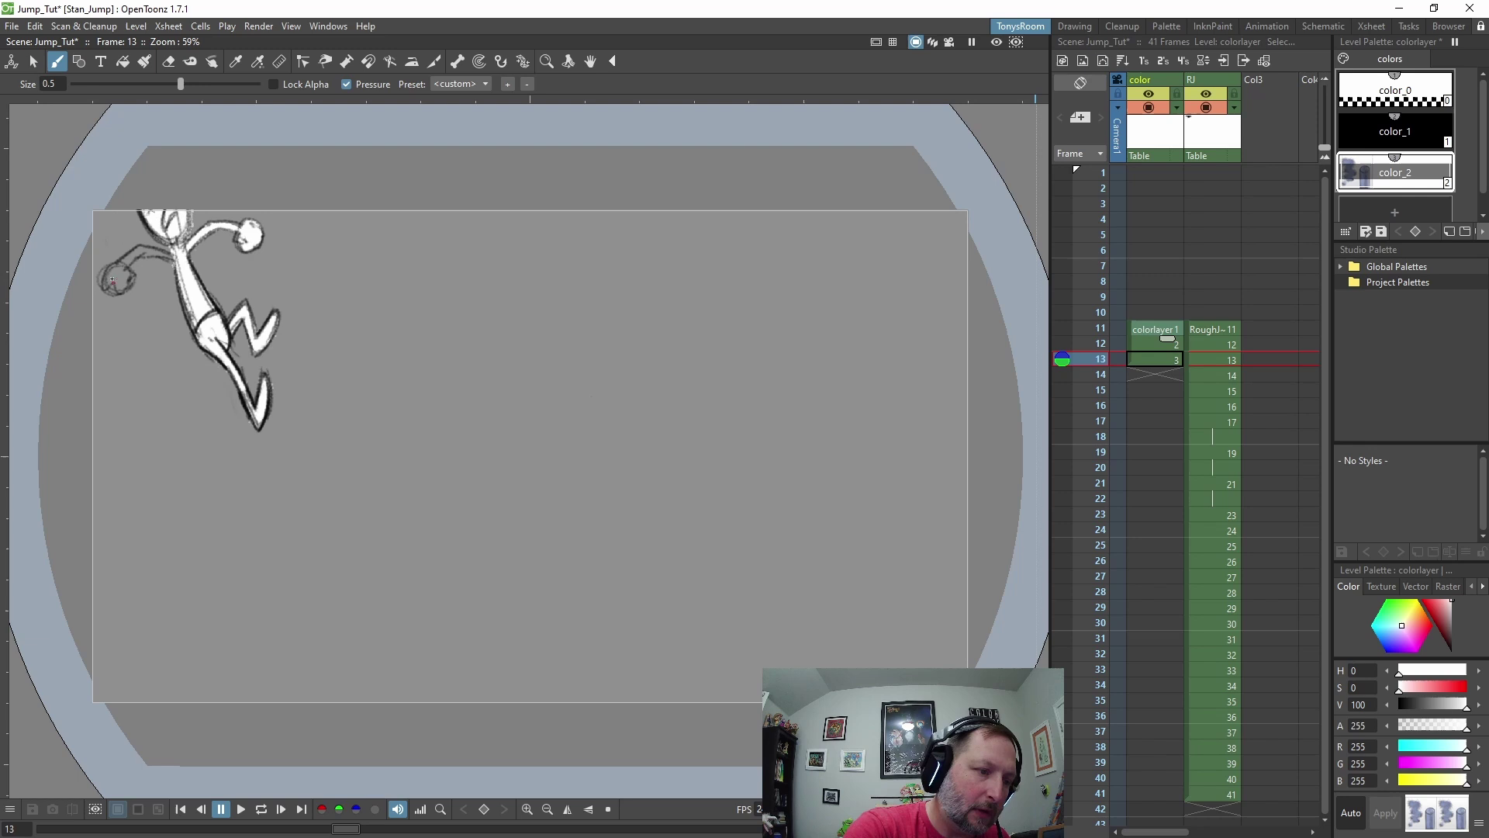
pyautogui.moveTo(111, 280); pyautogui.dragTo(115, 284)
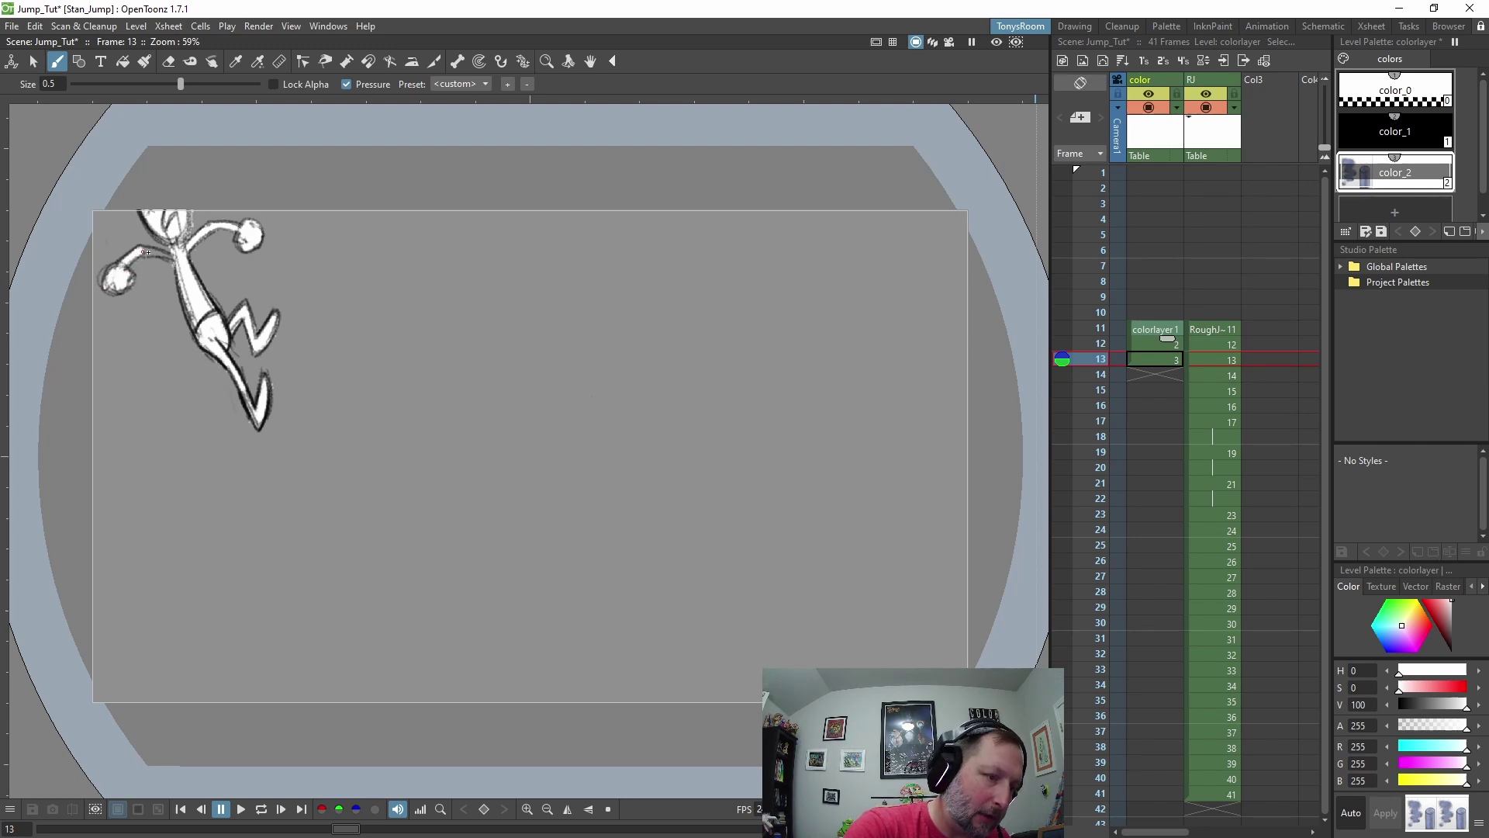
# Step: On frame 14, paint white into the left hand, second leg, right arm and head
pyautogui.press('.')
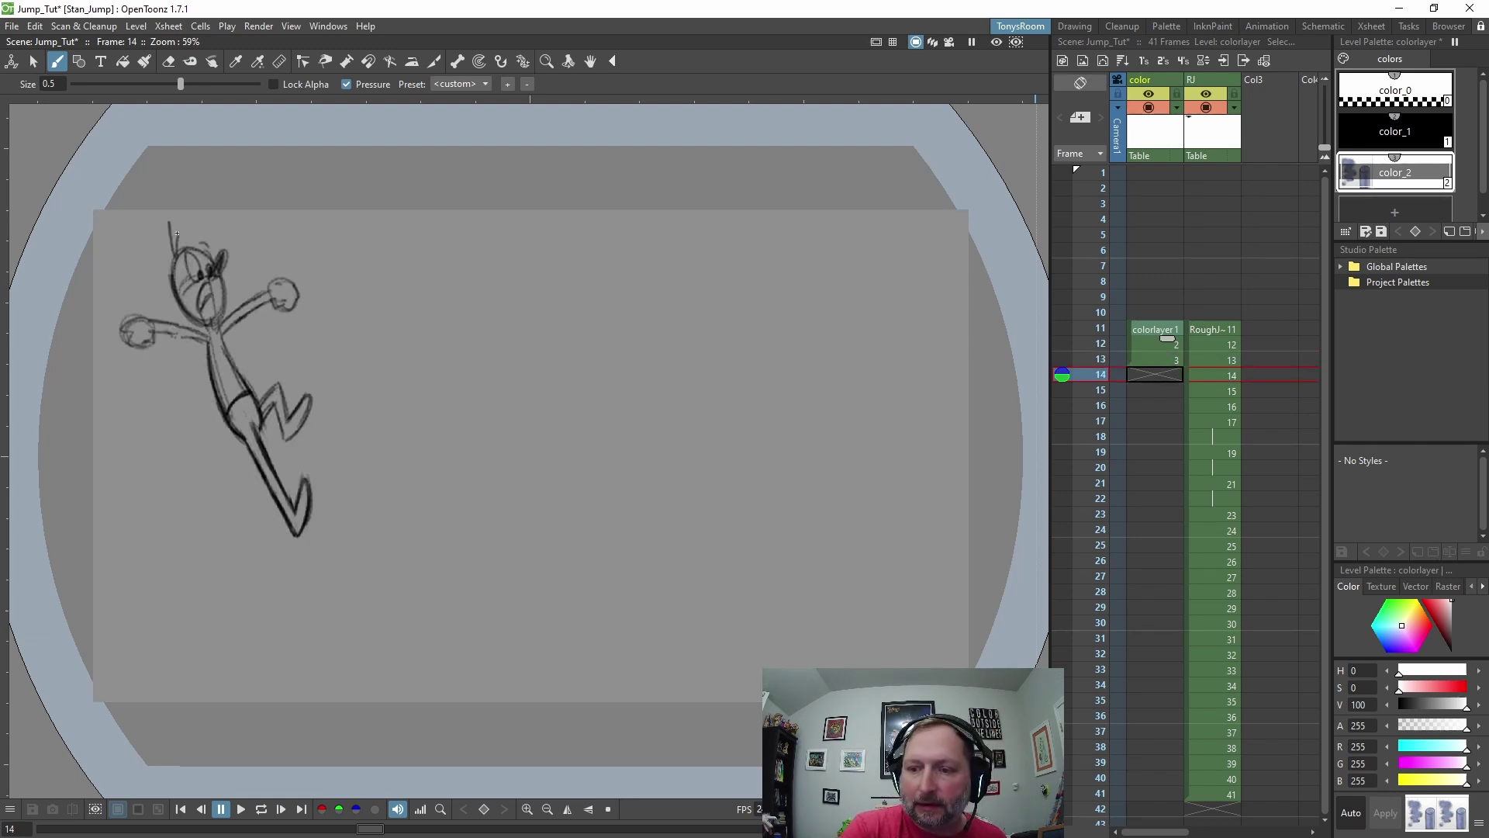
pyautogui.moveTo(130, 330)
pyautogui.mouseDown()
pyautogui.moveTo(238, 397)
pyautogui.moveTo(295, 525)
pyautogui.moveTo(306, 490)
pyautogui.mouseUp()
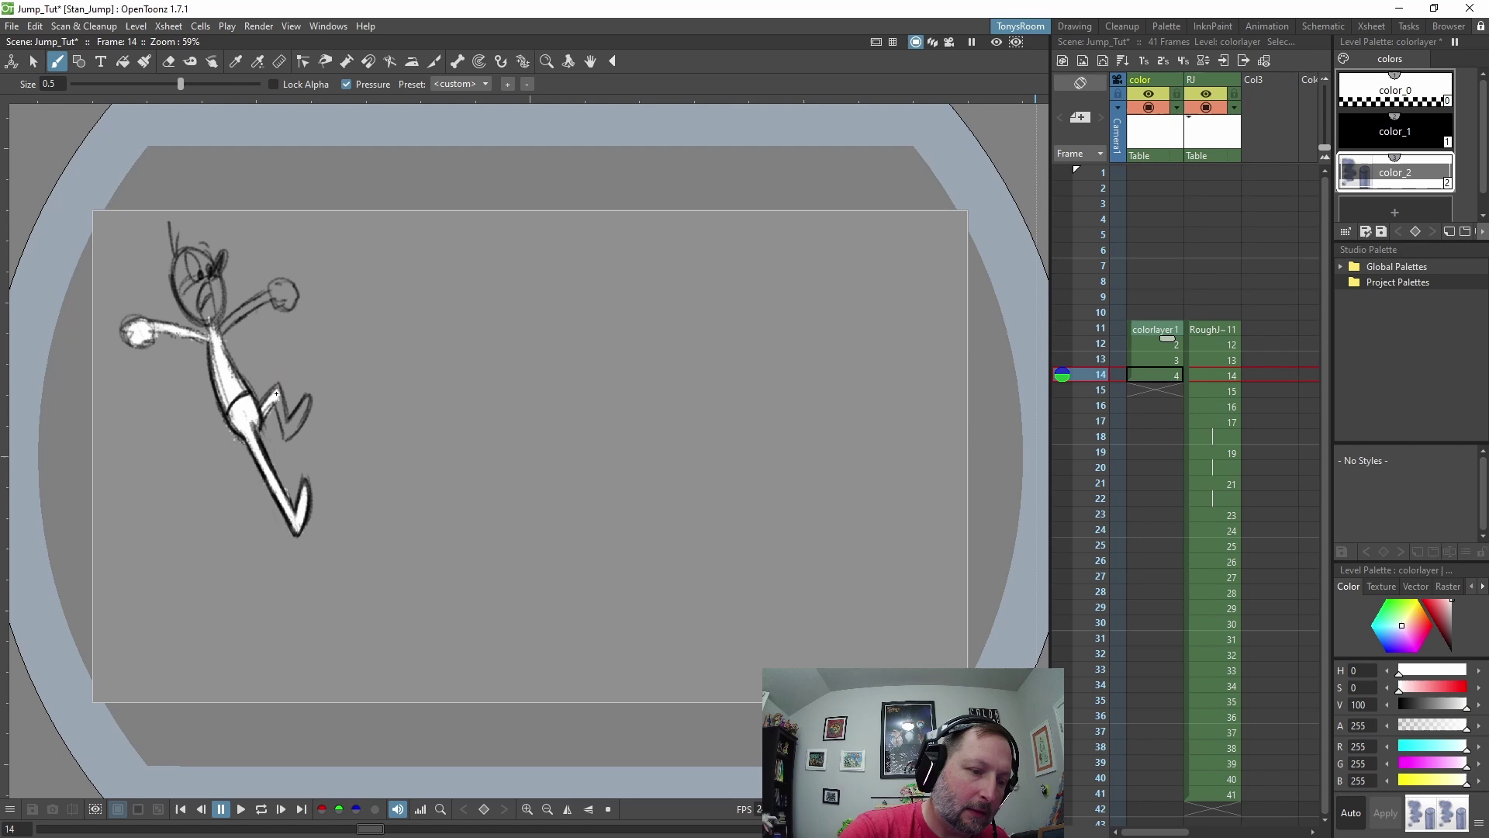
pyautogui.moveTo(276, 394)
pyautogui.mouseDown()
pyautogui.moveTo(284, 434)
pyautogui.moveTo(311, 399)
pyautogui.mouseUp()
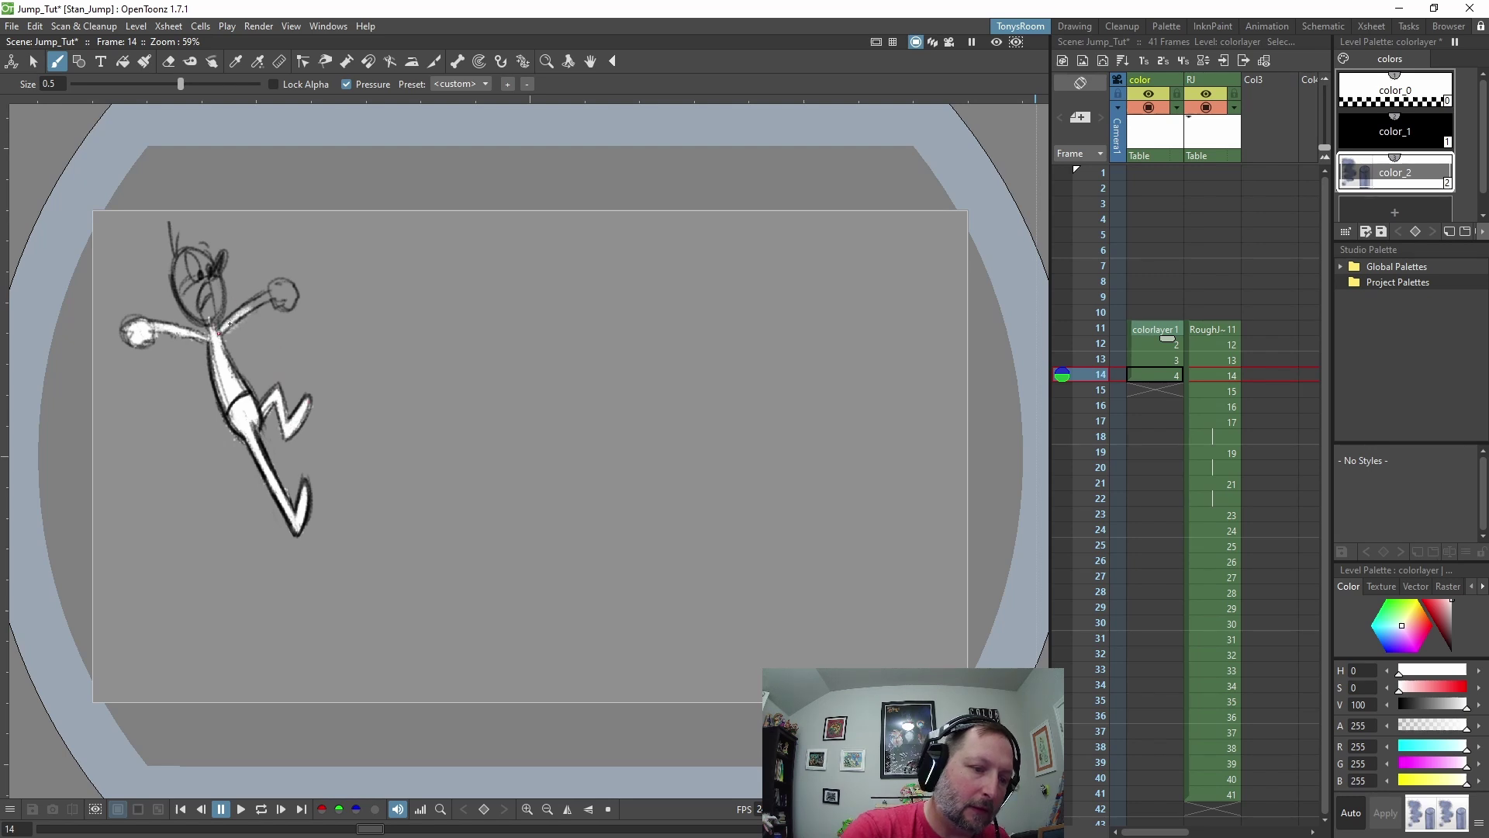
pyautogui.moveTo(230, 323); pyautogui.dragTo(294, 297)
pyautogui.moveTo(187, 268)
pyautogui.mouseDown()
pyautogui.moveTo(184, 288)
pyautogui.moveTo(208, 279)
pyautogui.moveTo(213, 305)
pyautogui.mouseUp()
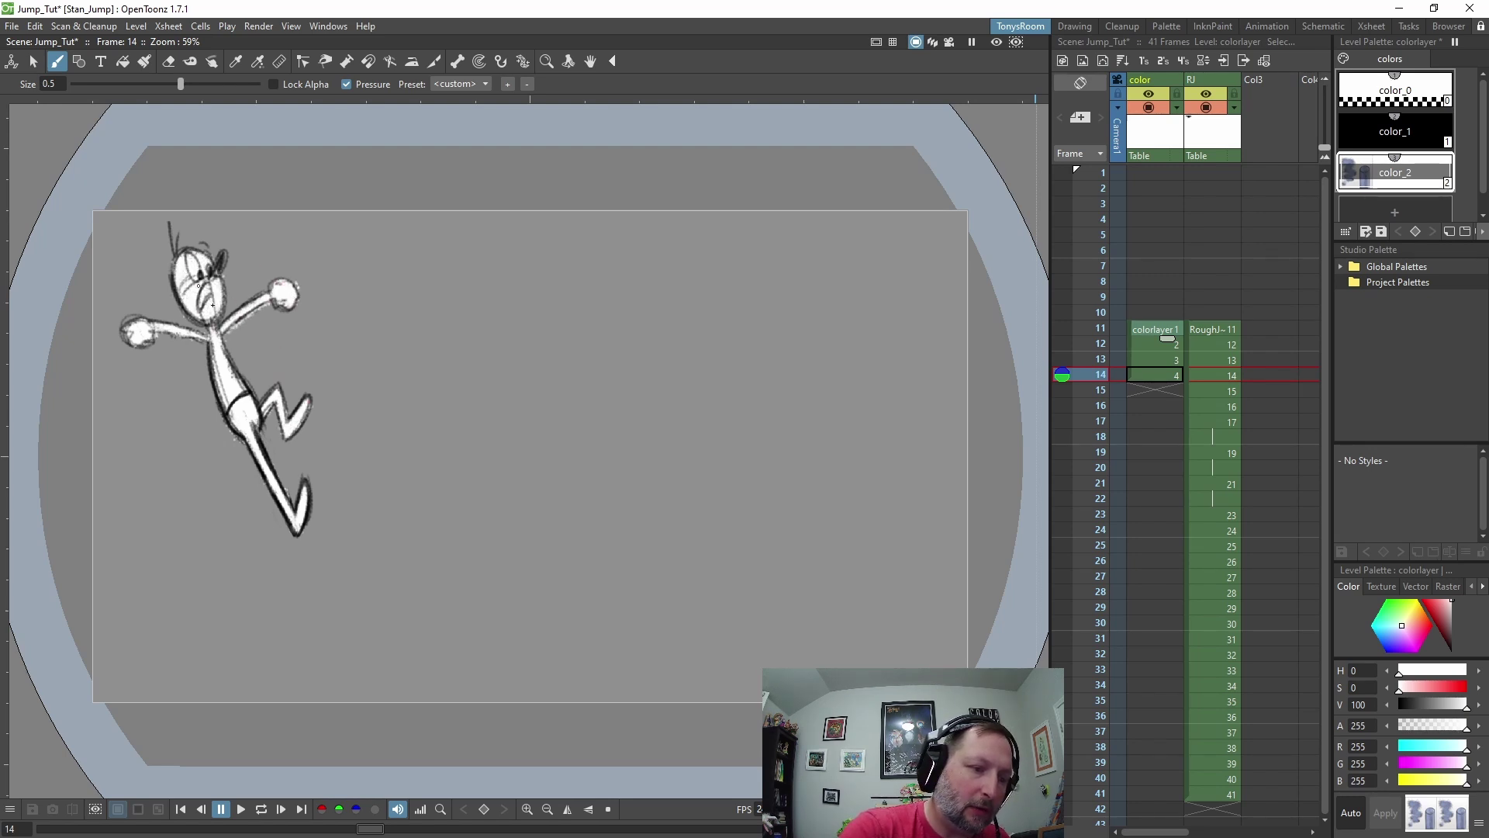
pyautogui.click(169, 61)
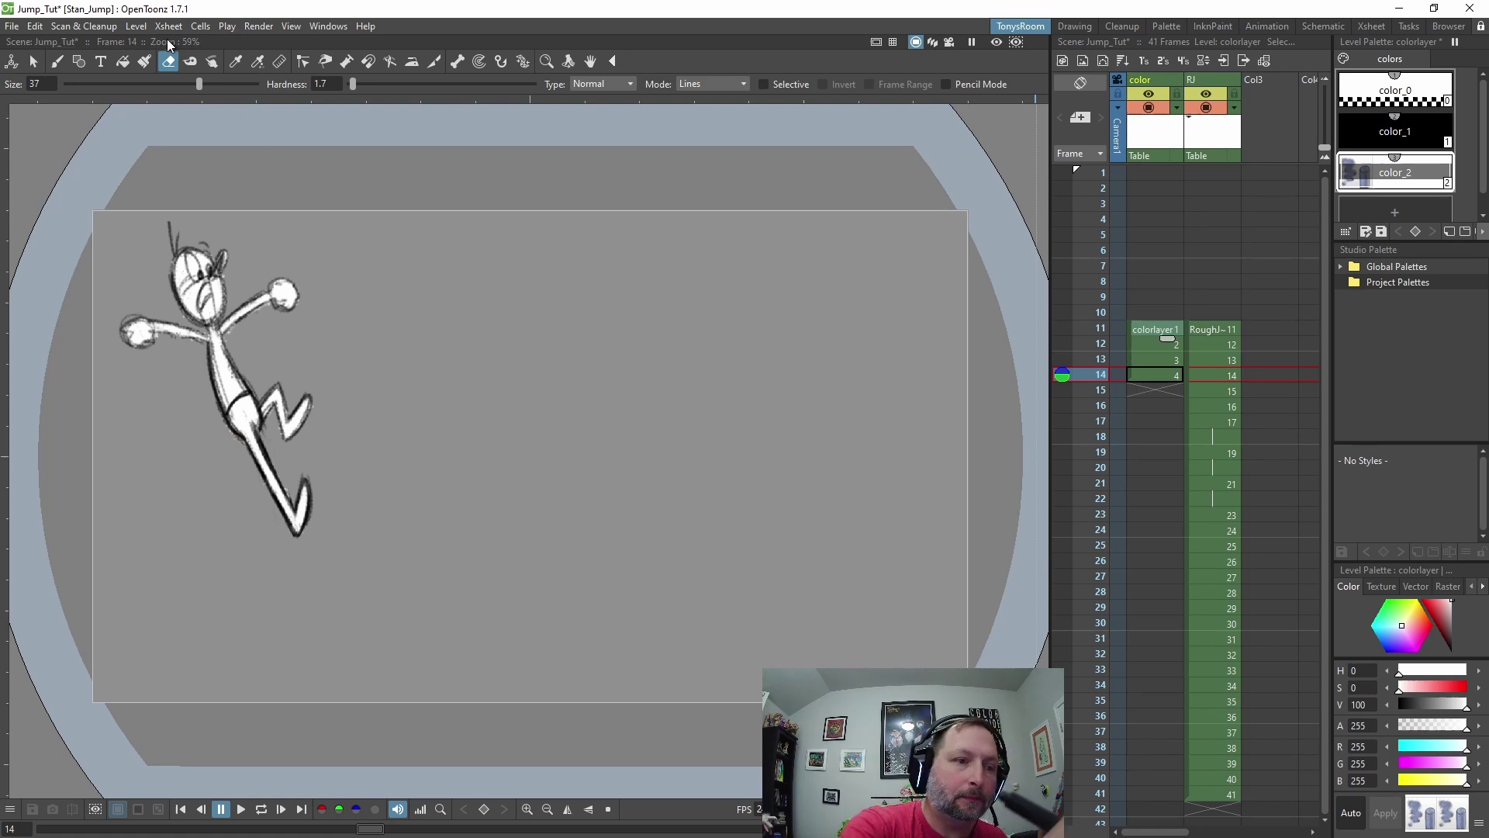
pyautogui.click(57, 61)
# Step: Flip through the uncoloured rough frames 14–17, ending on the crouching landing pose
pyautogui.press('Down')
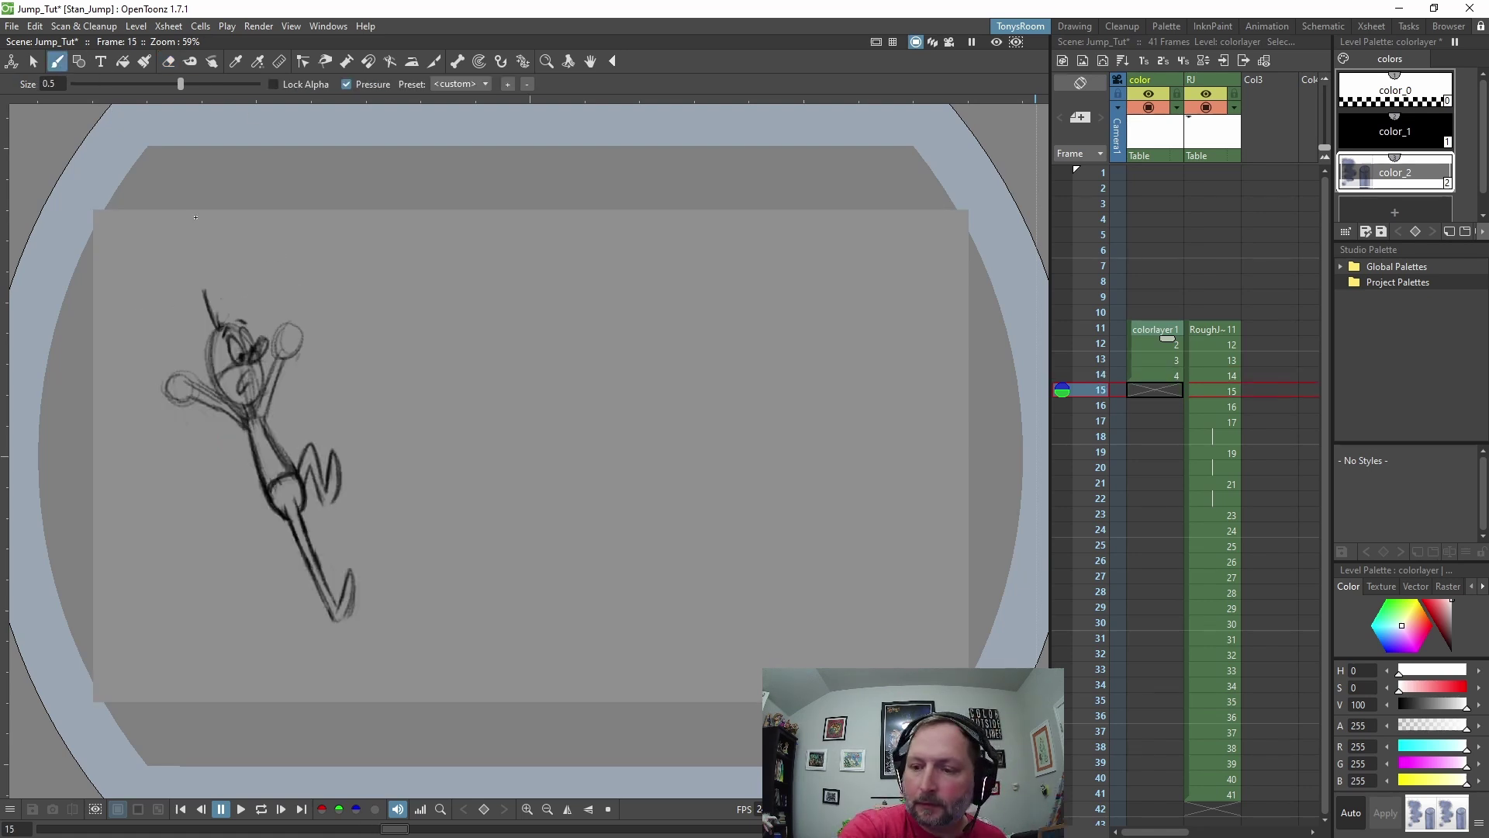
pyautogui.press('Down')
pyautogui.press('Up')
pyautogui.press('Up')
pyautogui.press('Down')
pyautogui.press('Down')
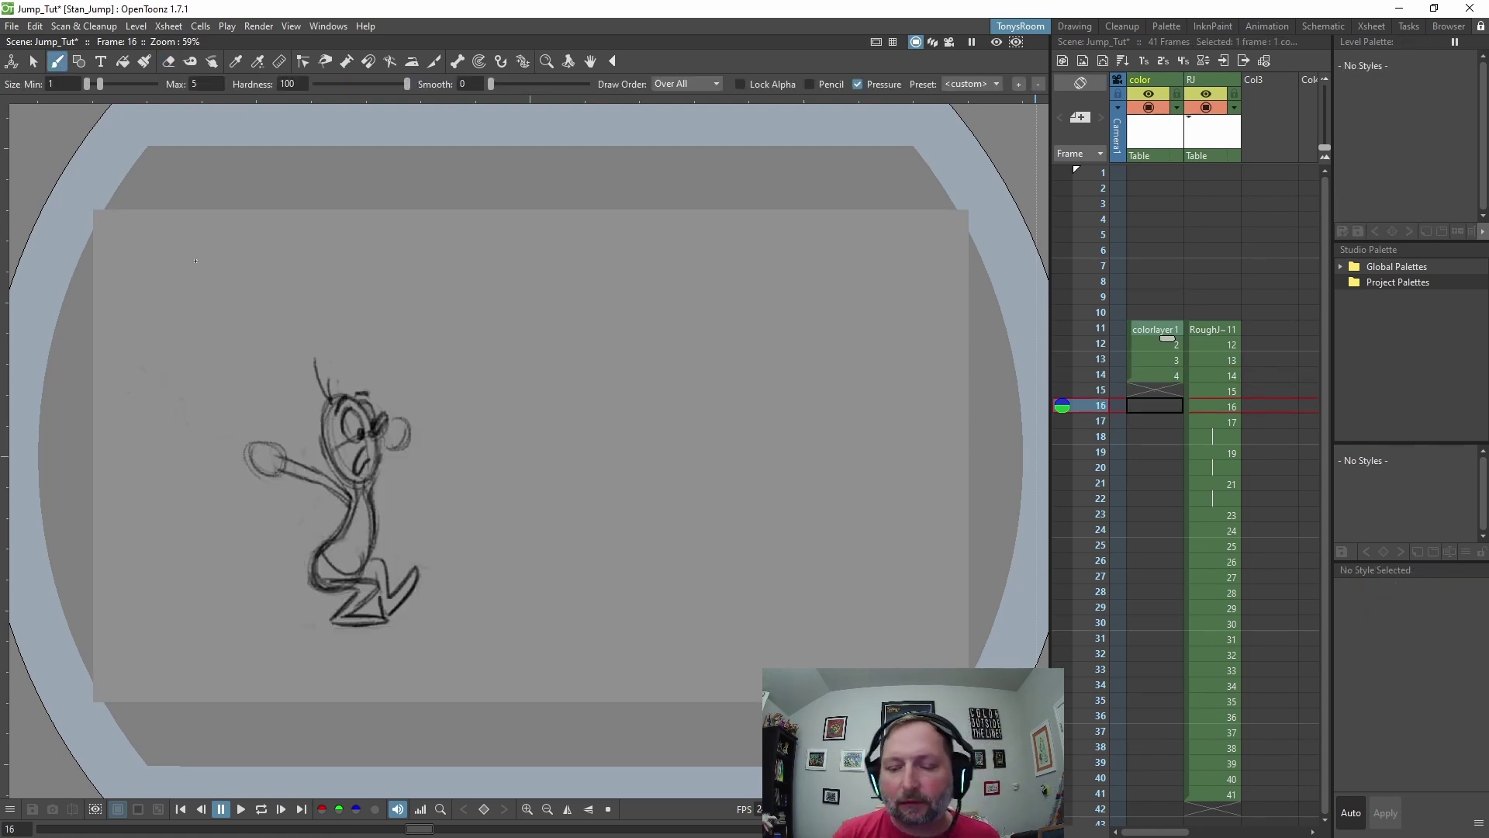
pyautogui.press('Down')
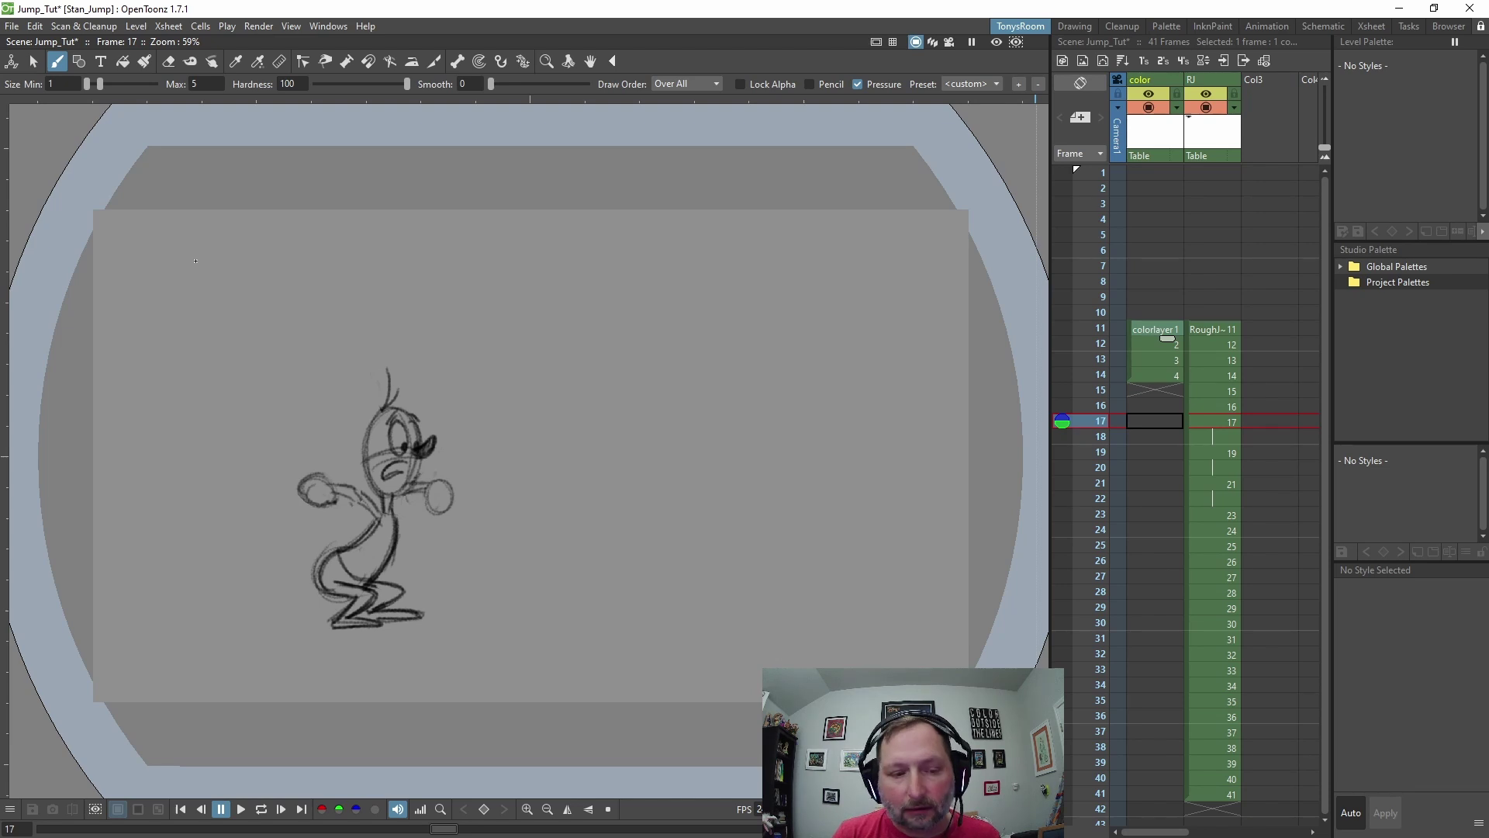